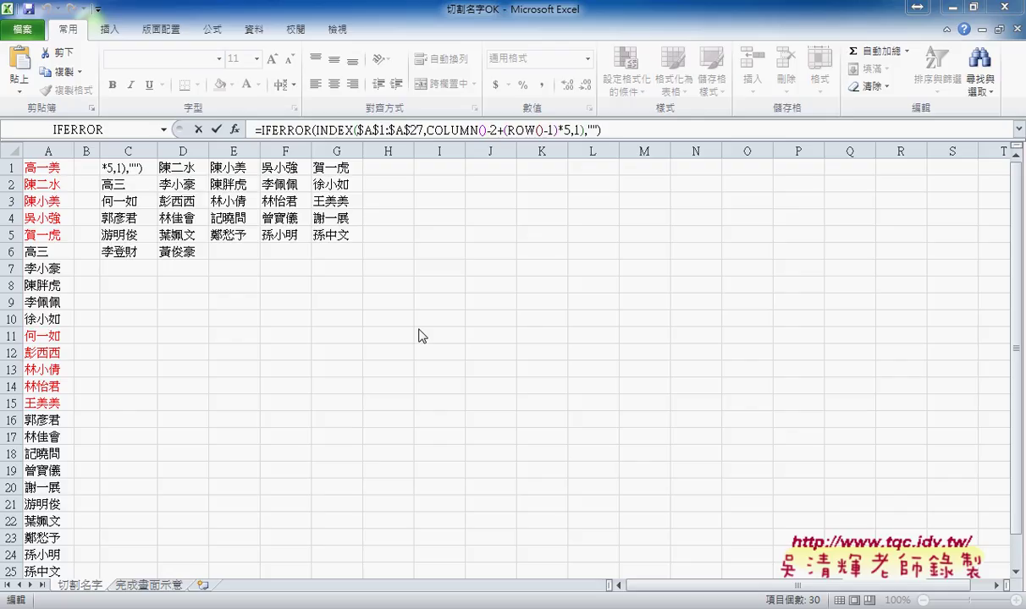
Check the formulas in E2 and C1, then delete the whole name grid C1:G7.
key("ctrl+Return")
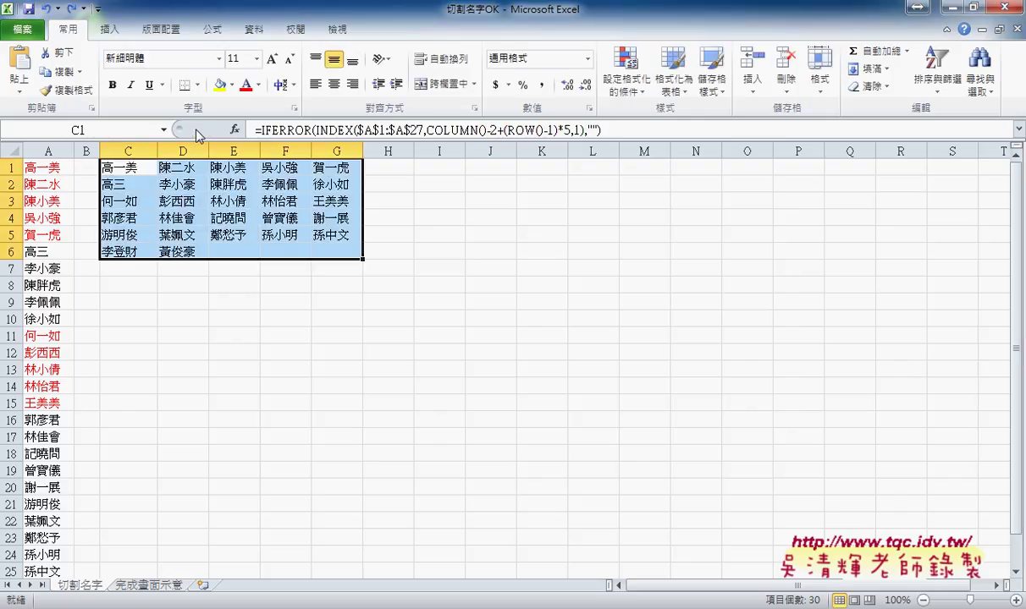
left_click(235, 178)
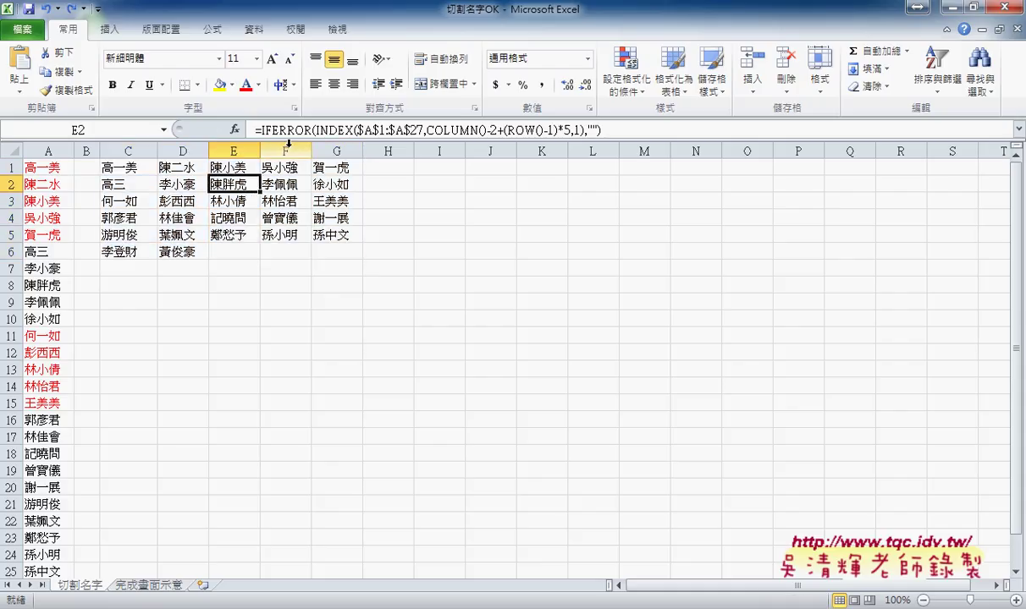
left_click(122, 166)
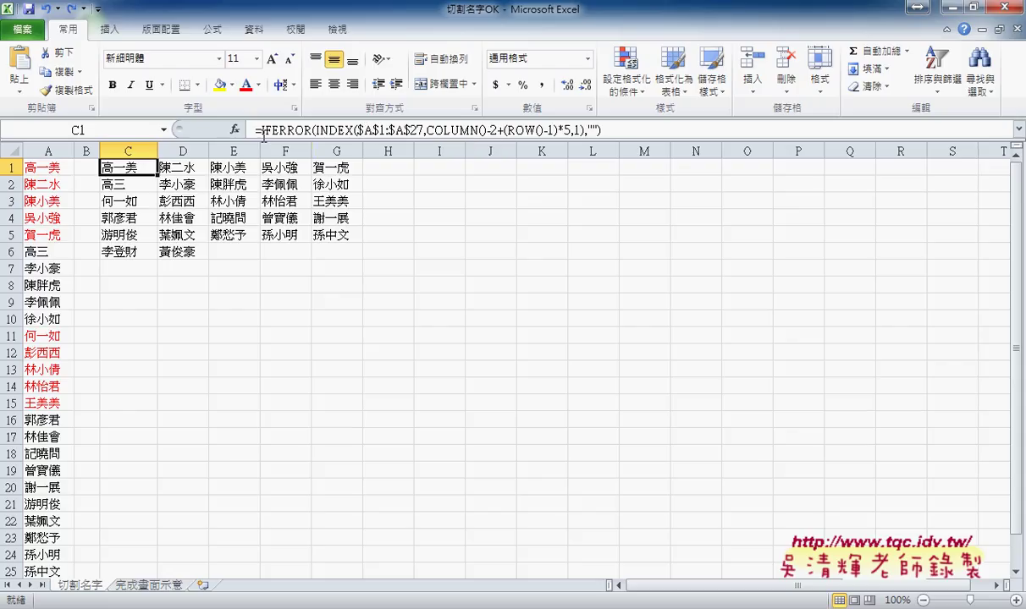
left_click_drag(122, 166, 355, 260)
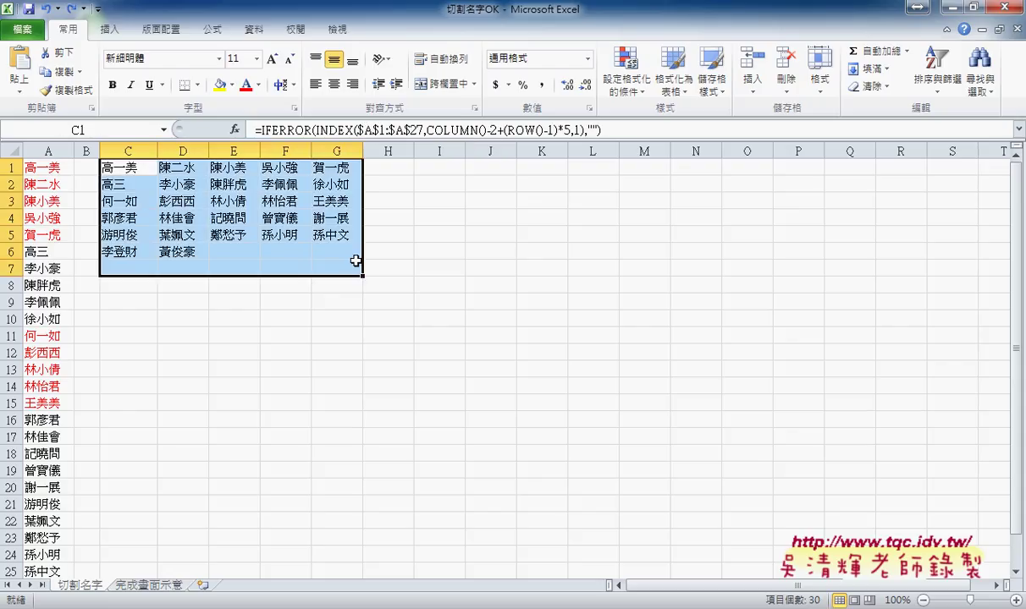
key("Delete")
Insert INDEX in C1 from the lookup and reference category, using the array, row_num, column_num form.
left_click(119, 167)
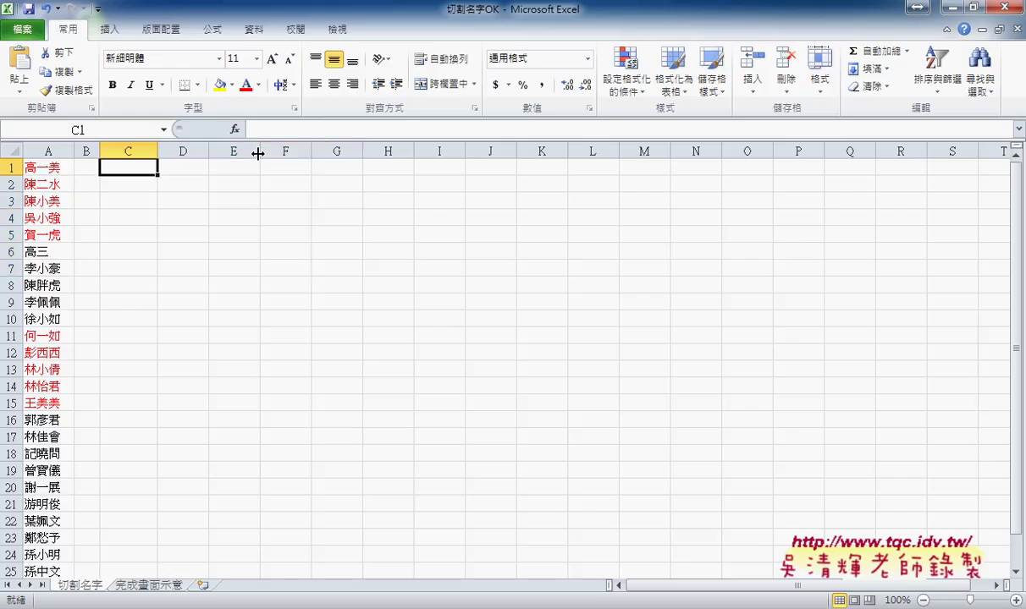
left_click(234, 130)
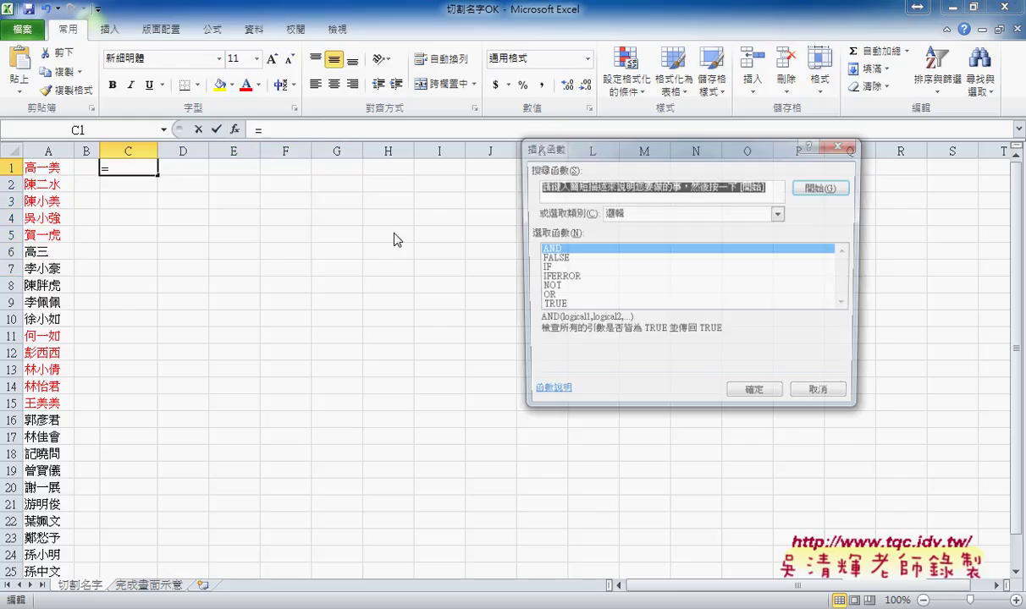
left_click(650, 213)
left_click(646, 291)
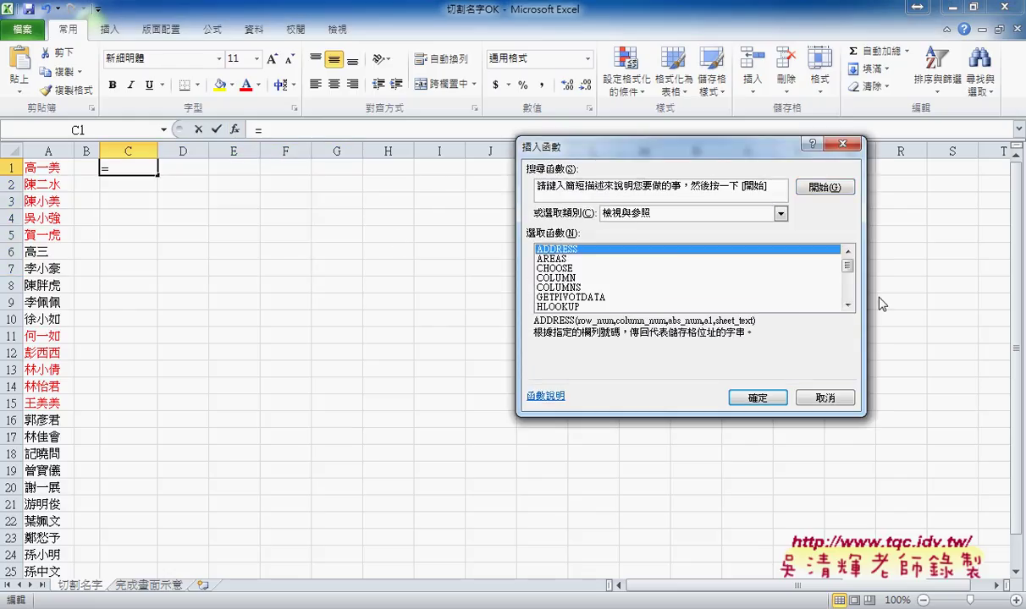
left_click(847, 304)
left_click(847, 305)
left_click(847, 305)
left_click(566, 287)
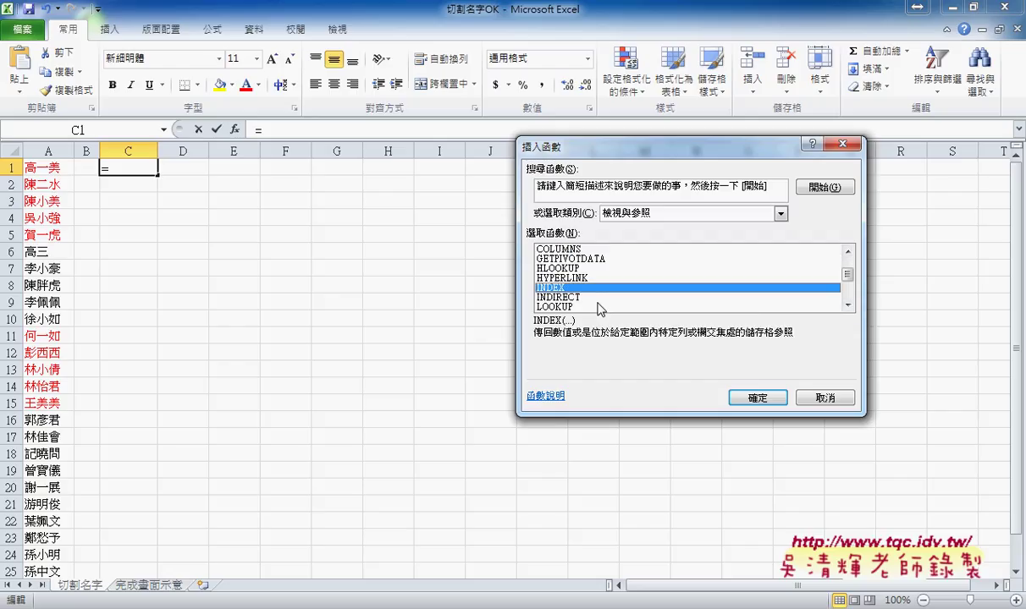
left_click(757, 398)
left_click(697, 315)
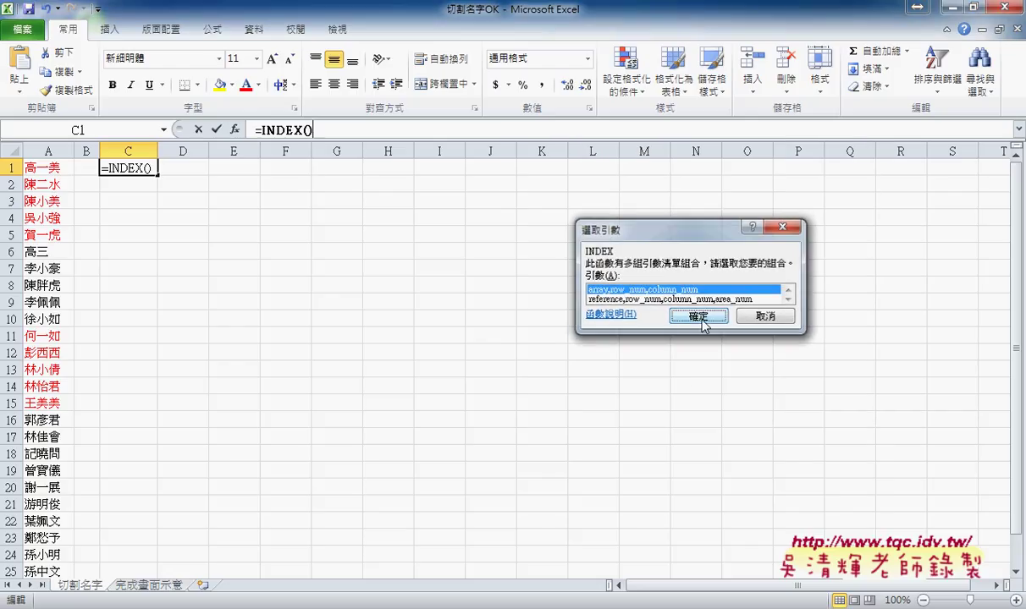
Set the INDEX Array to absolute $A$1:$A$27 and Column_num to 1.
left_click(45, 169)
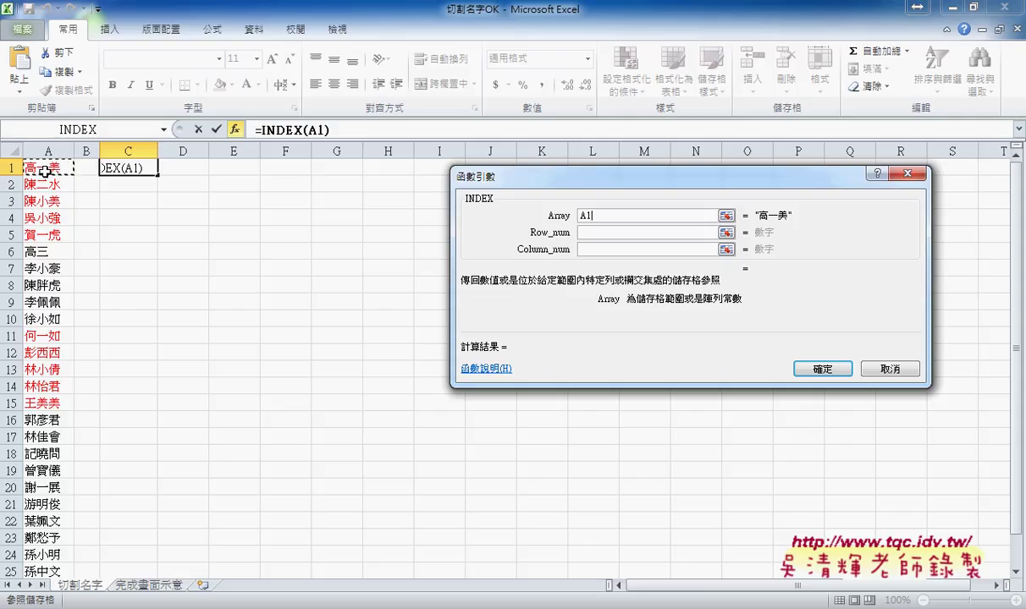
key("ctrl+shift+Down")
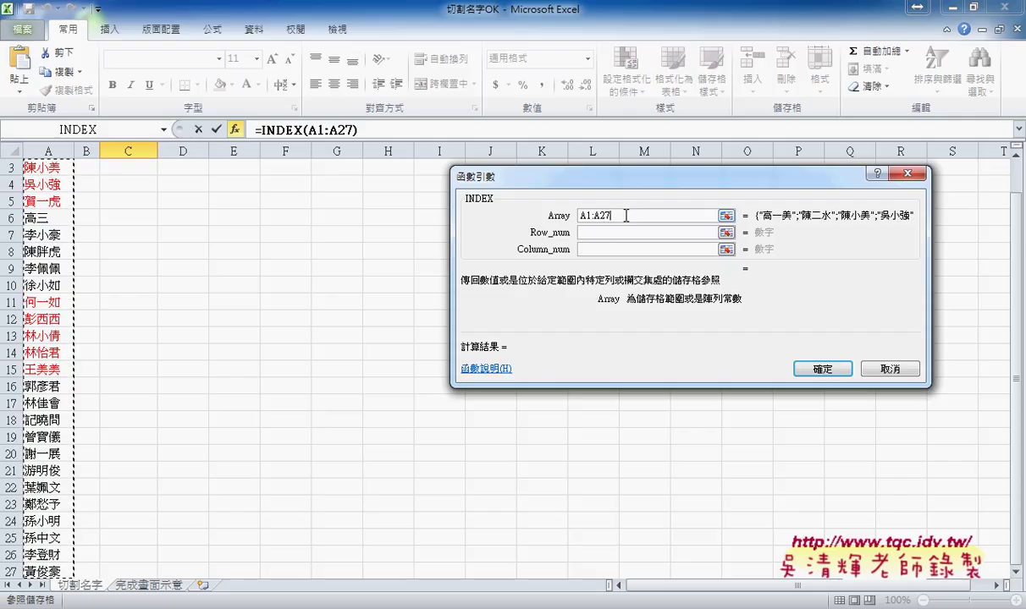
left_click_drag(627, 216, 542, 220)
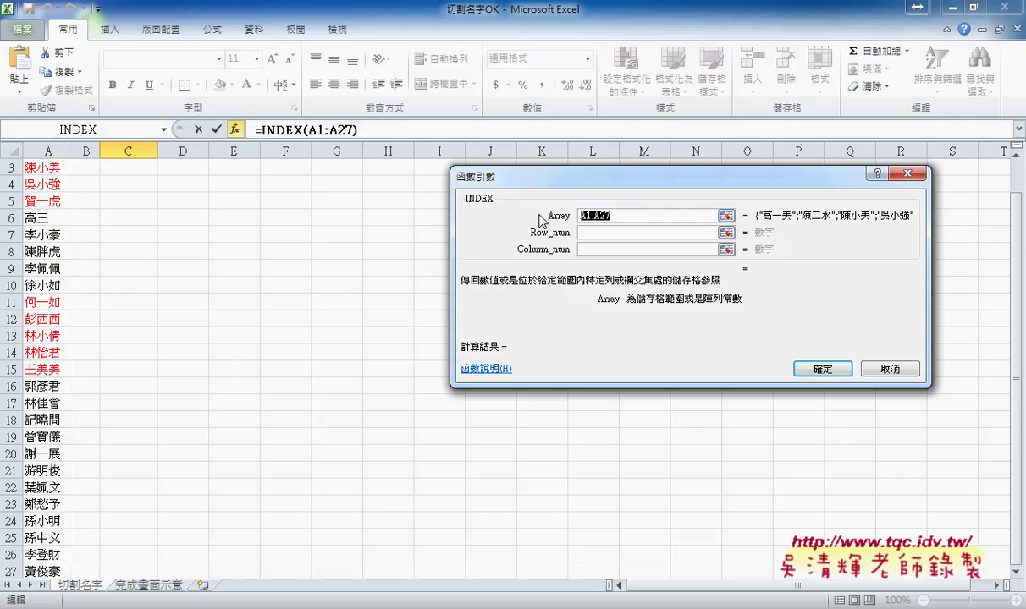
key("F4")
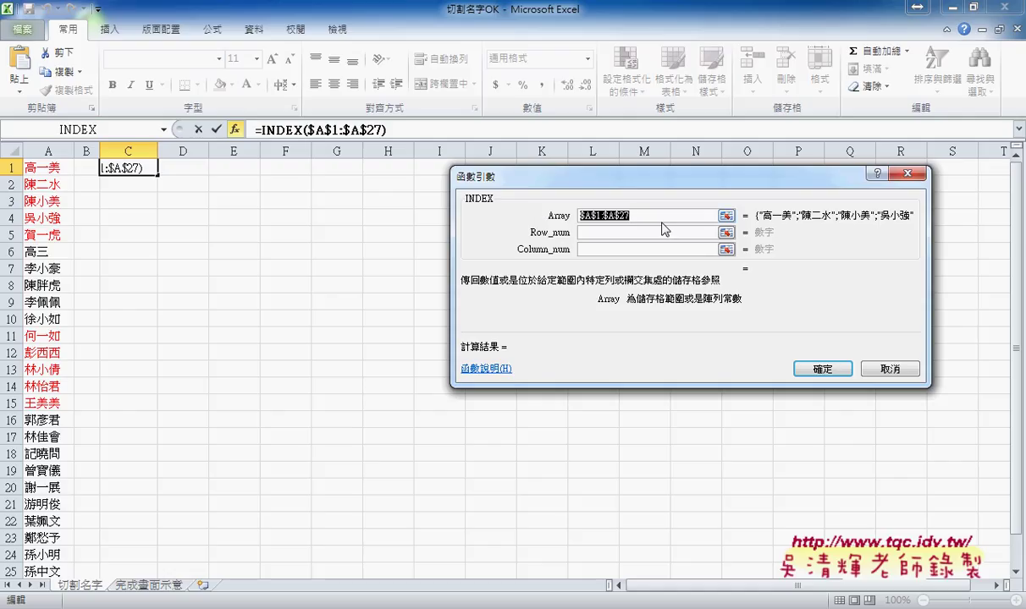
left_click_drag(562, 176, 243, 263)
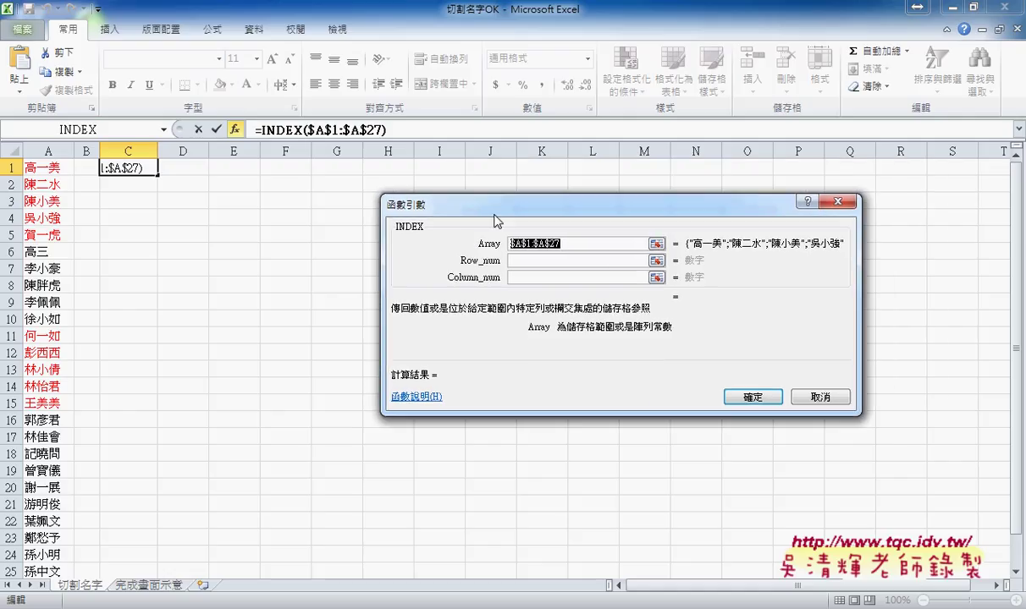
left_click(277, 318)
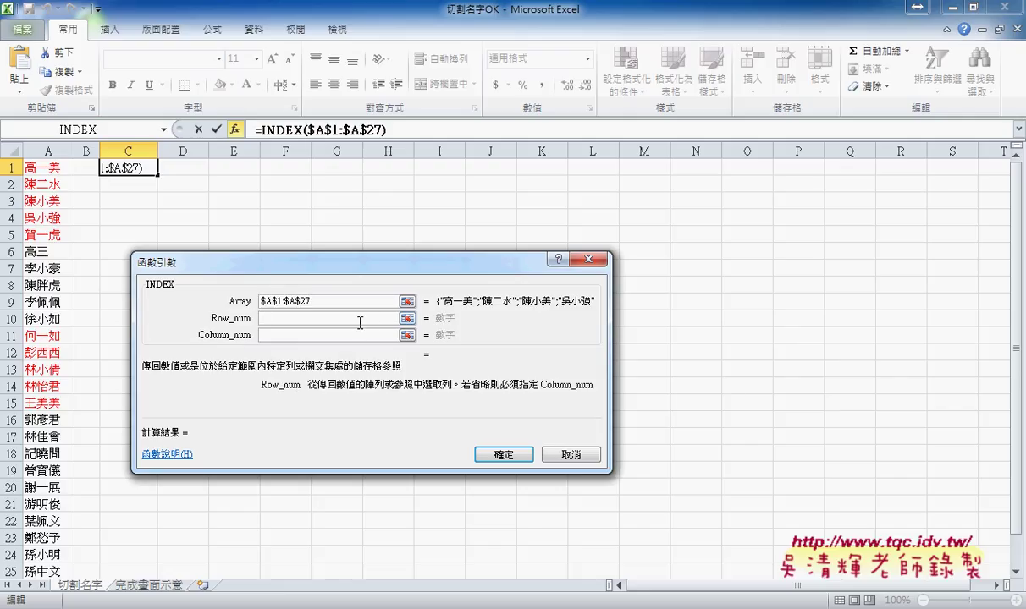
left_click(278, 336)
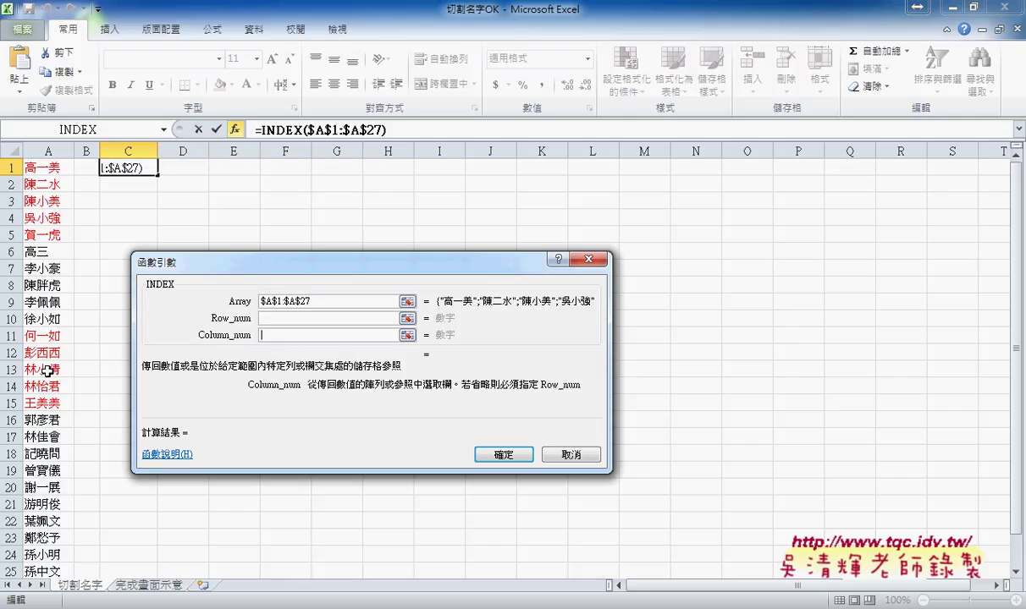
type("1")
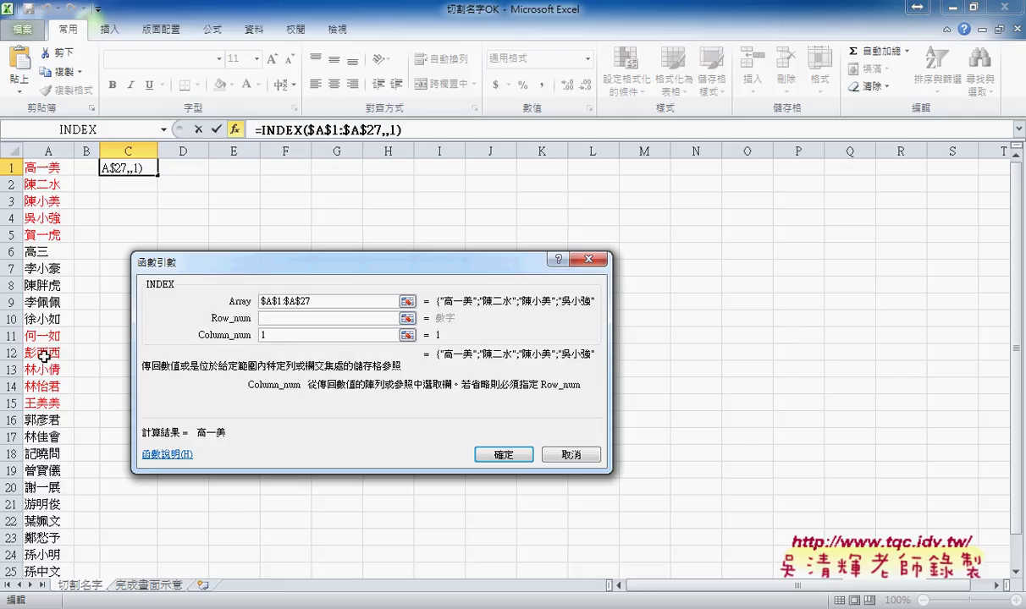
left_click(275, 320)
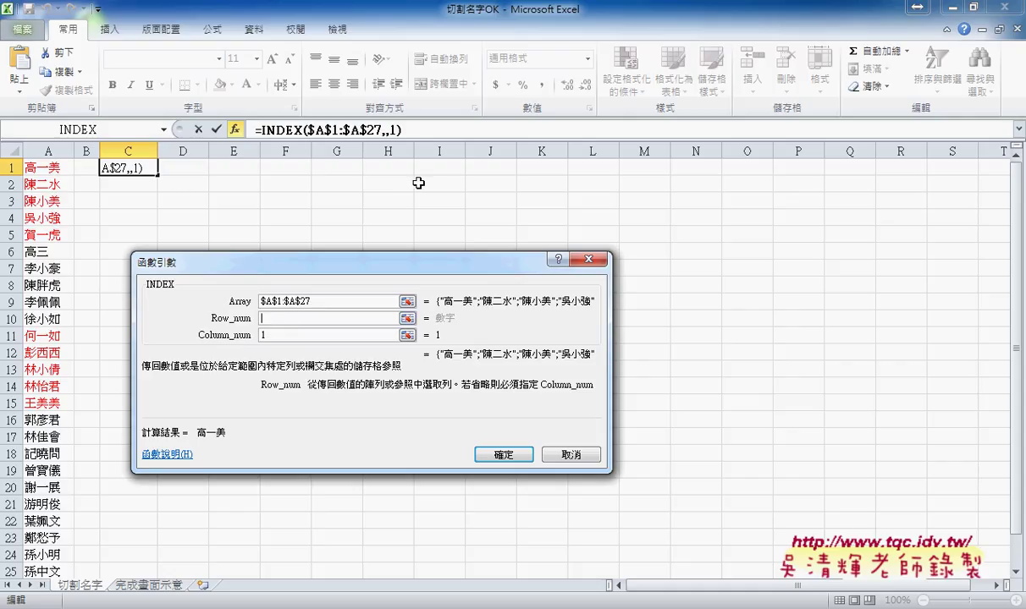
Enter COLUMN()-2 as Row_num and confirm, so C1 shows 高一美.
type("c")
type("o")
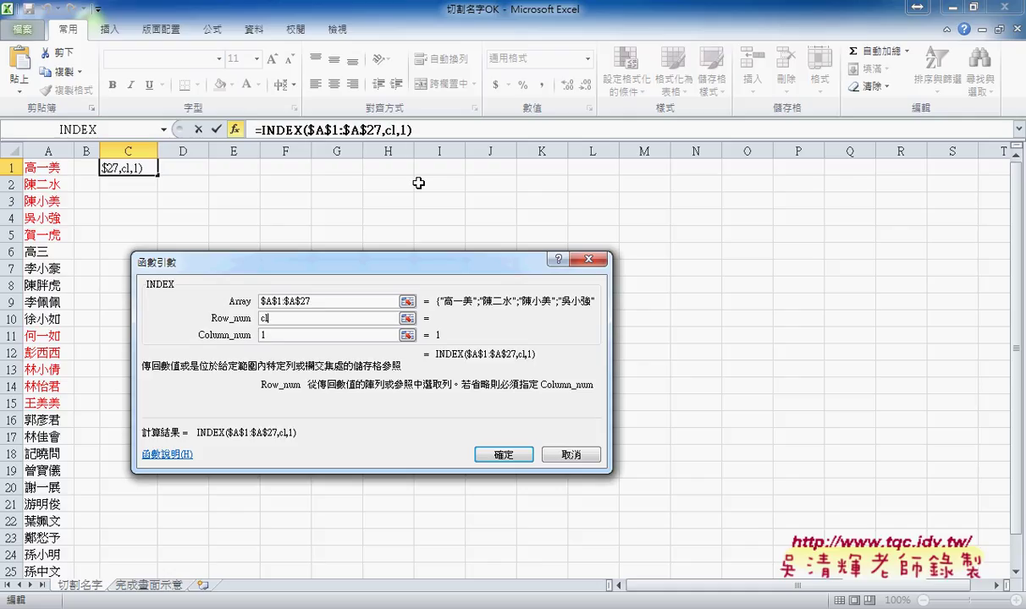
key("BackSpace")
type("olum")
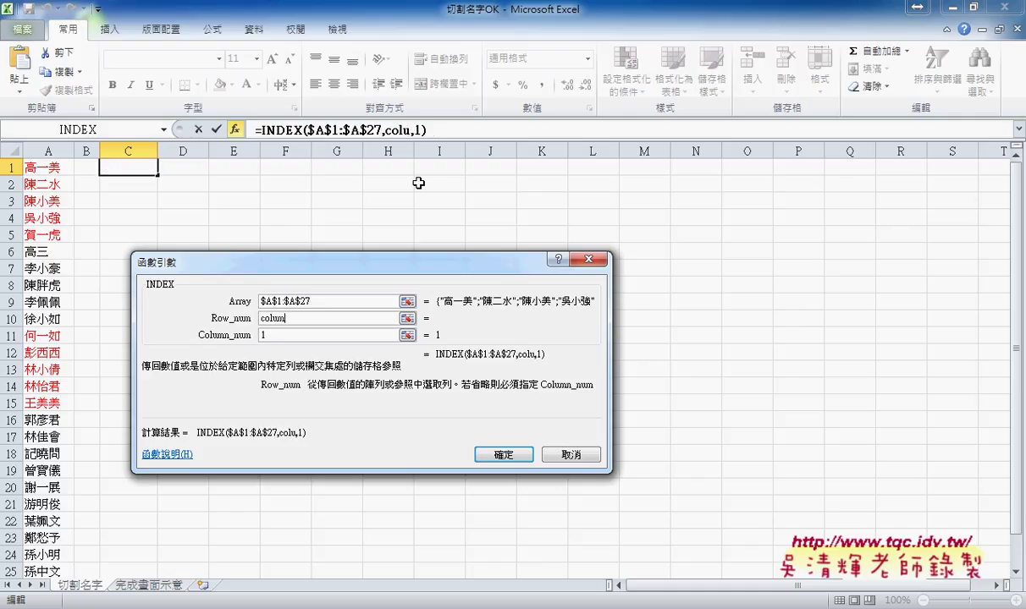
type("n()")
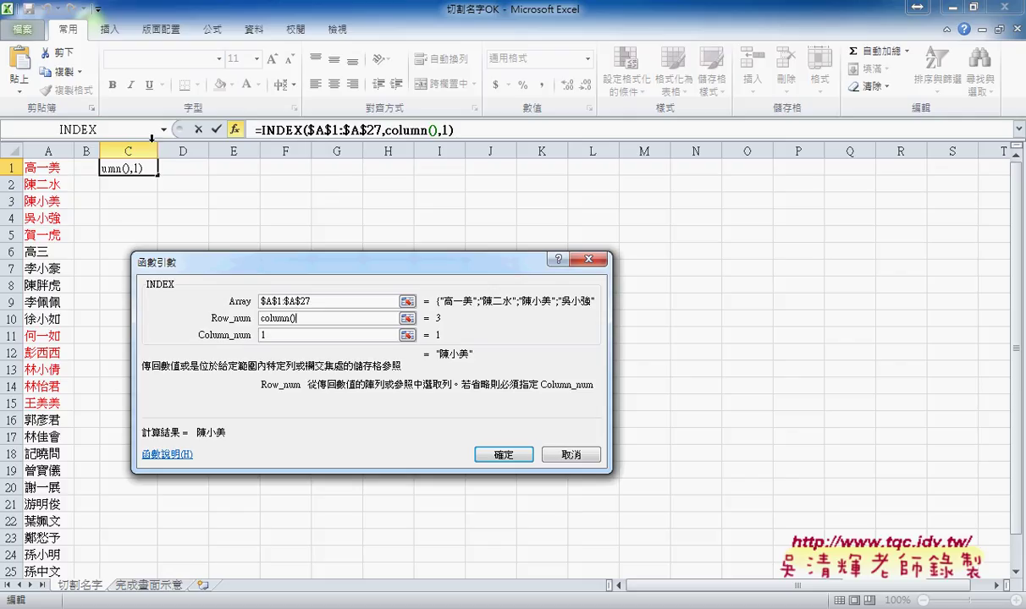
type("-2")
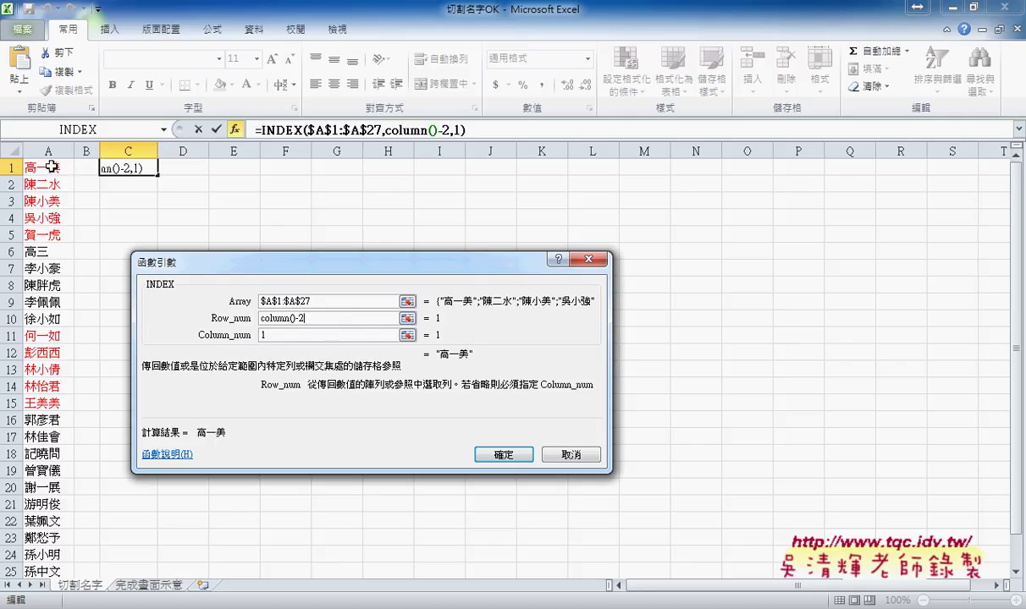
left_click(525, 453)
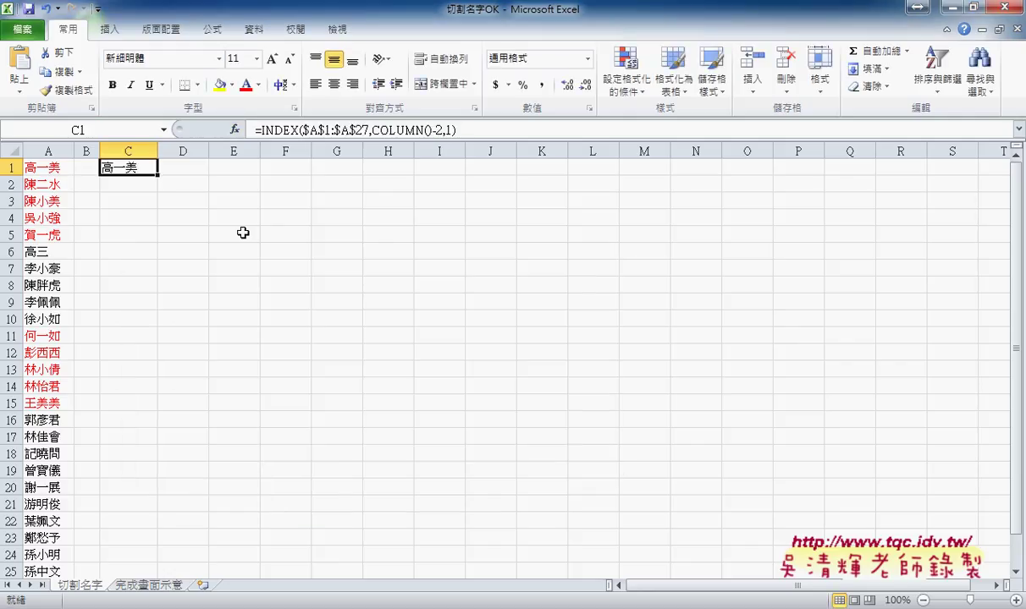
Fill C1's INDEX formula across to G1 and down to row 5.
left_click_drag(178, 172, 347, 172)
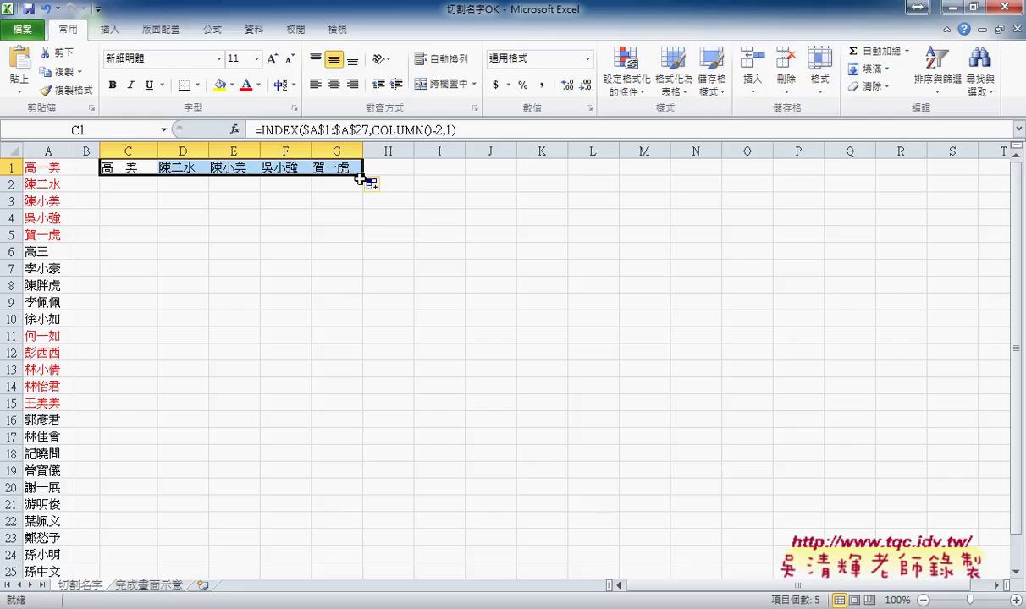
left_click_drag(363, 175, 364, 242)
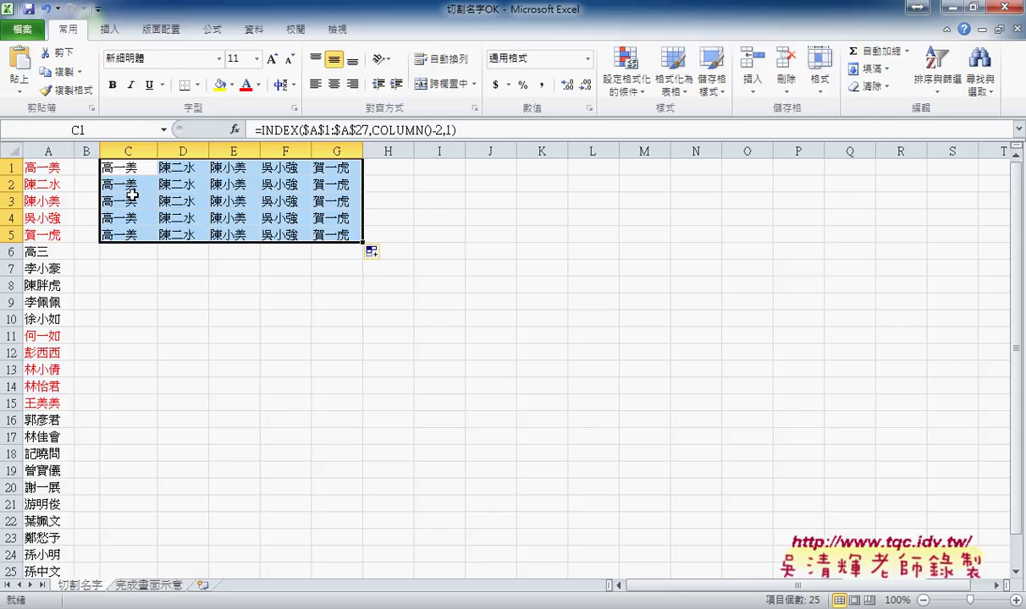
left_click(132, 171)
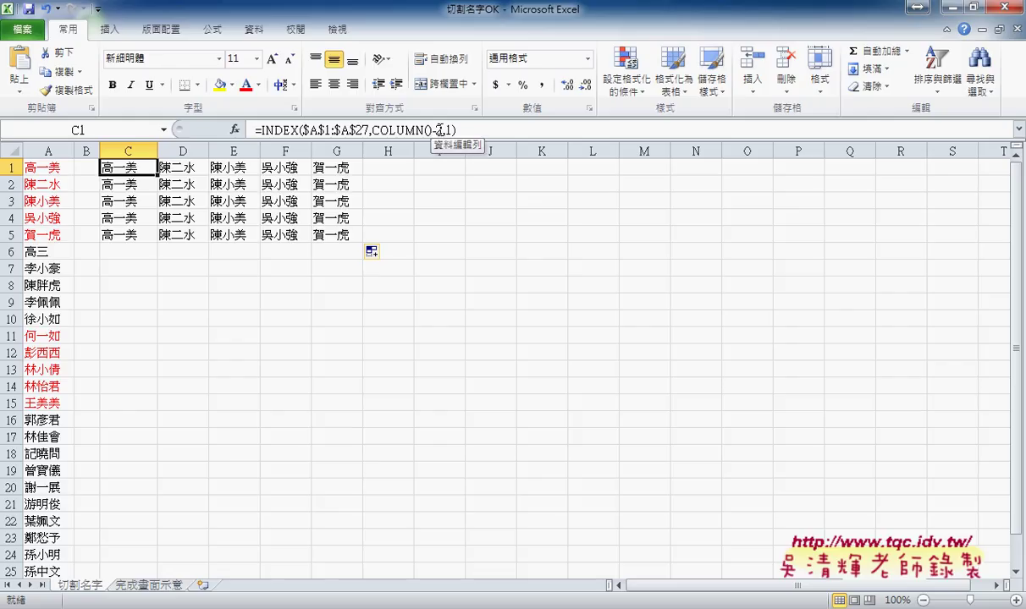
Reopen C1's INDEX arguments and append + to the Row_num COLUMN()-2.
left_click(235, 130)
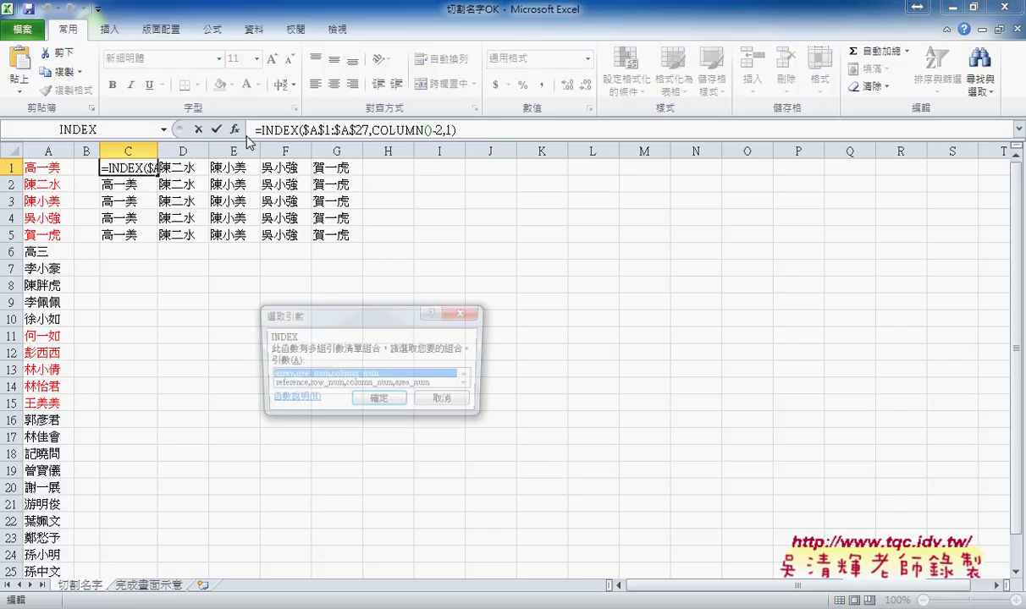
left_click(383, 398)
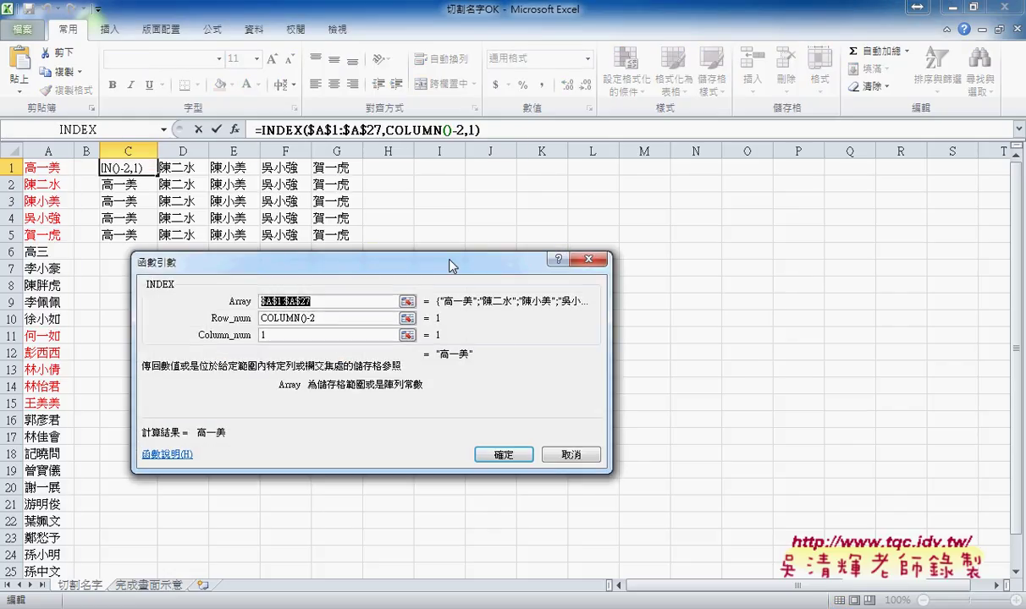
left_click_drag(449, 266, 652, 136)
left_click(518, 189)
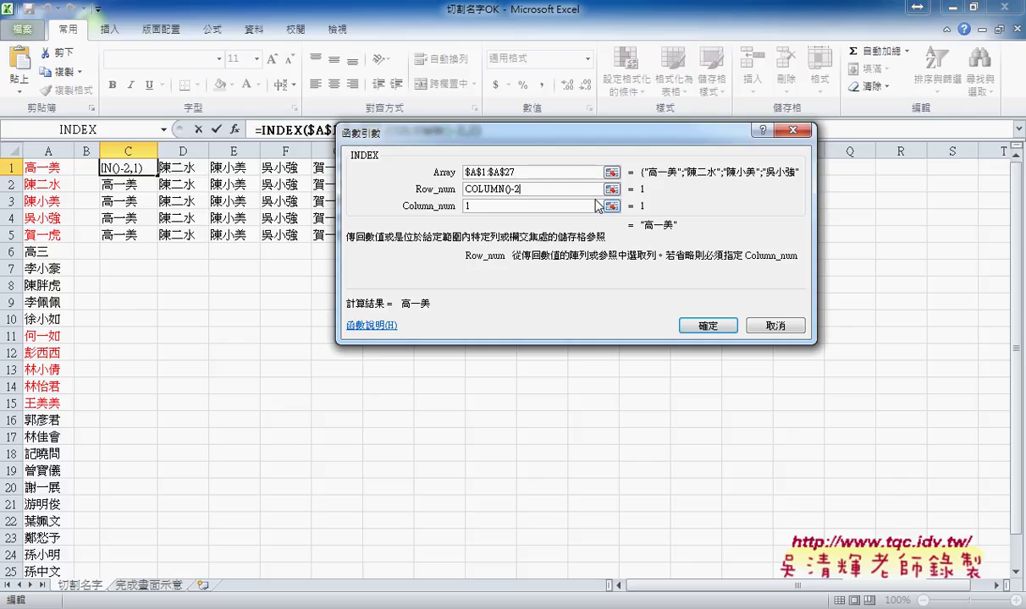
type("+")
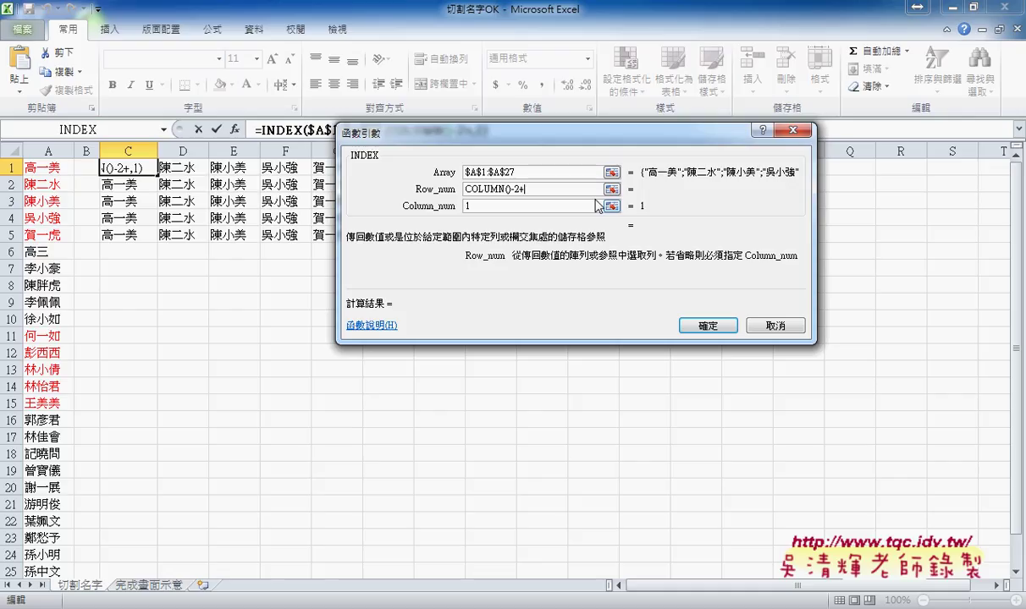
Complete Row_num as COLUMN()-2+(ROW()-1)*5 and commit the revised INDEX formula.
type("row")
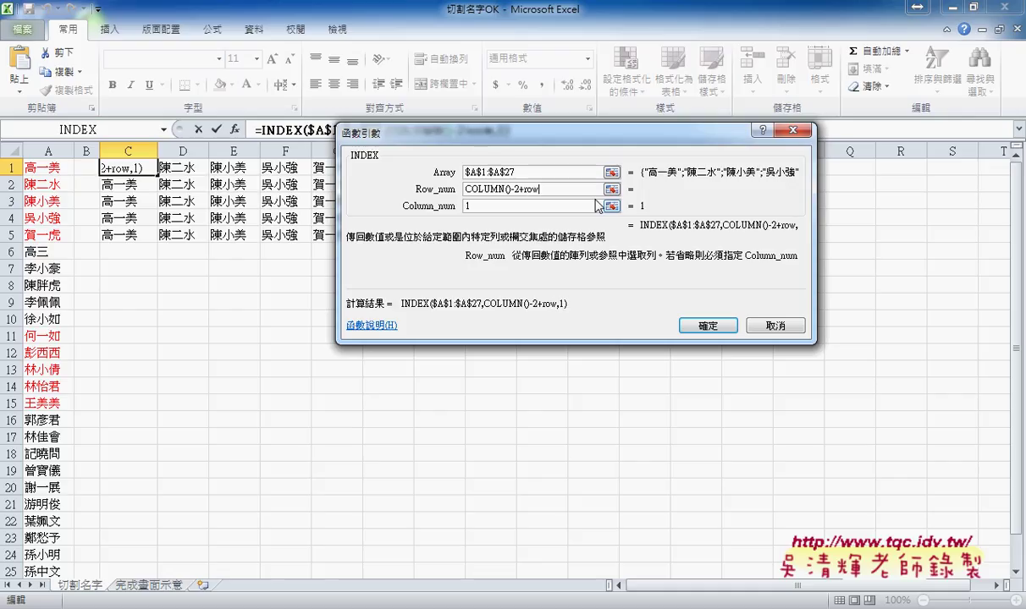
type("()")
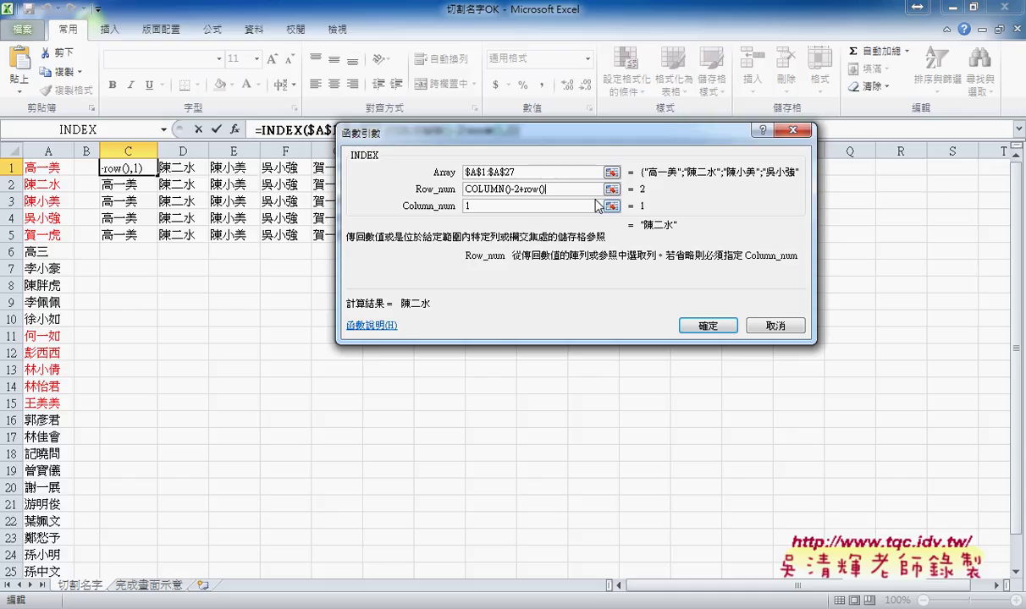
type("-1")
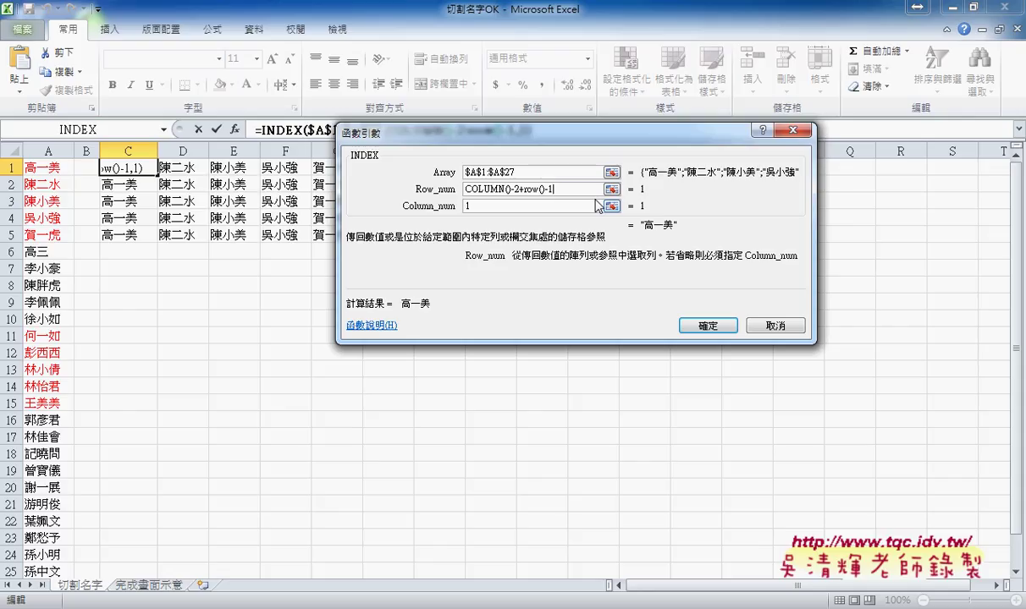
left_click(522, 189)
type("(")
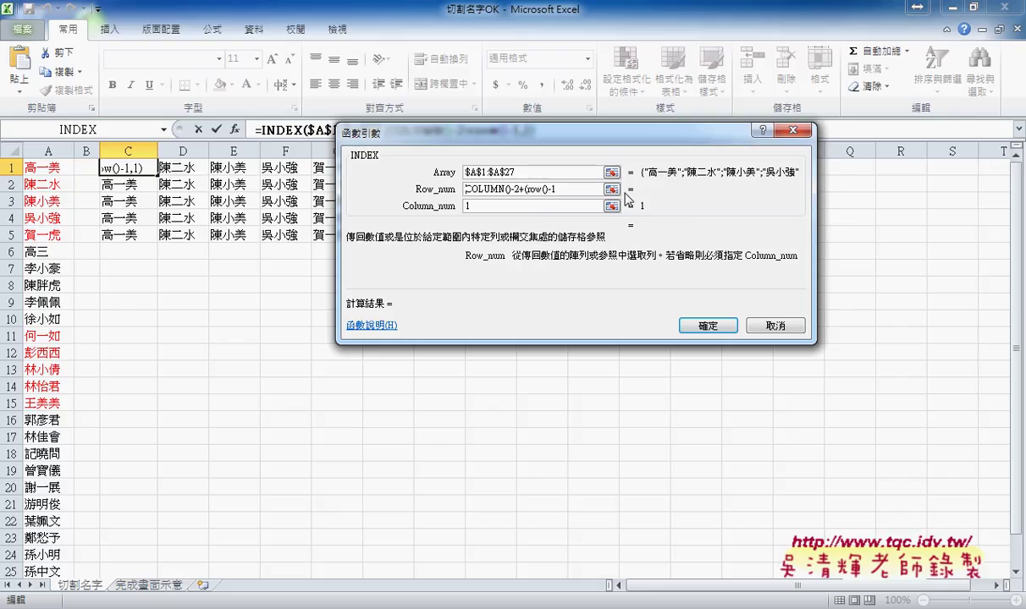
key("Left")
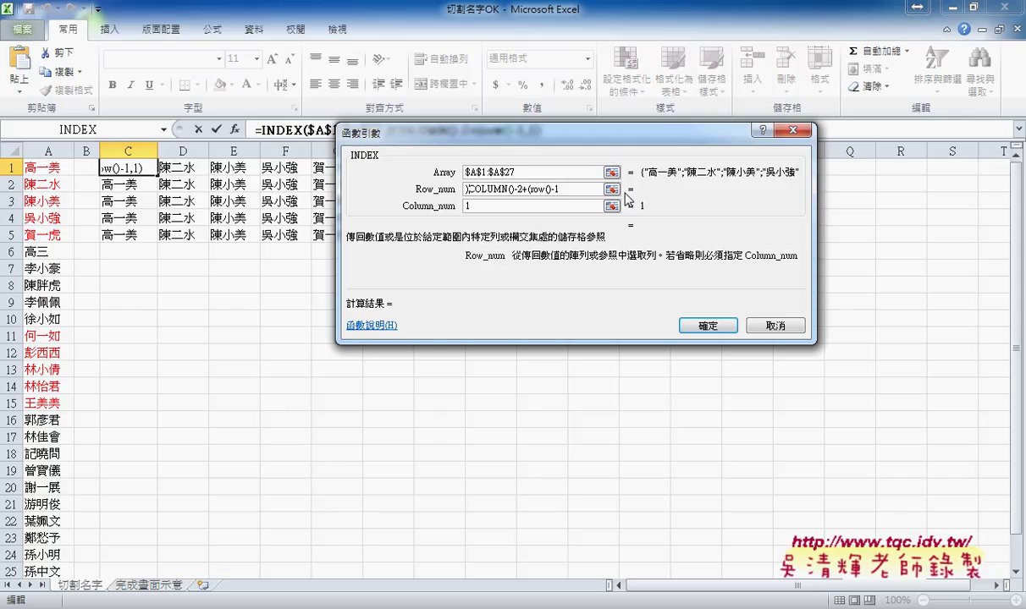
key("Right")
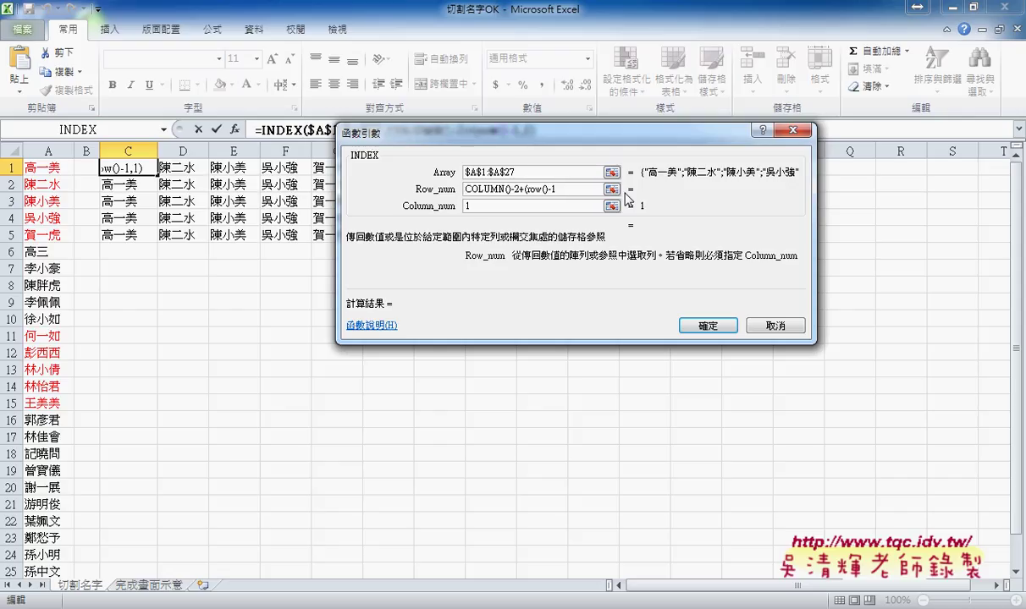
type(")")
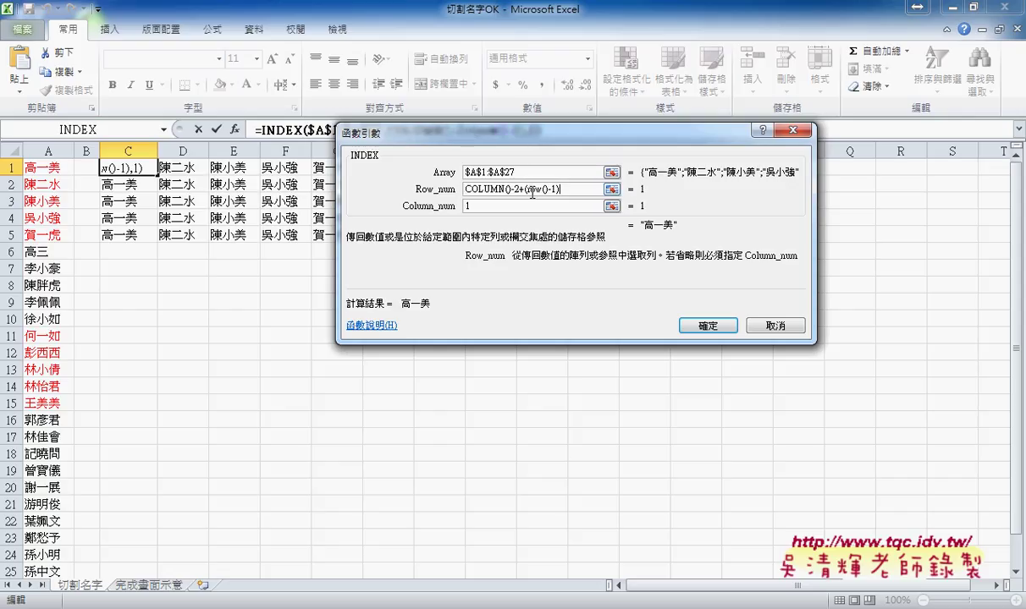
type("*")
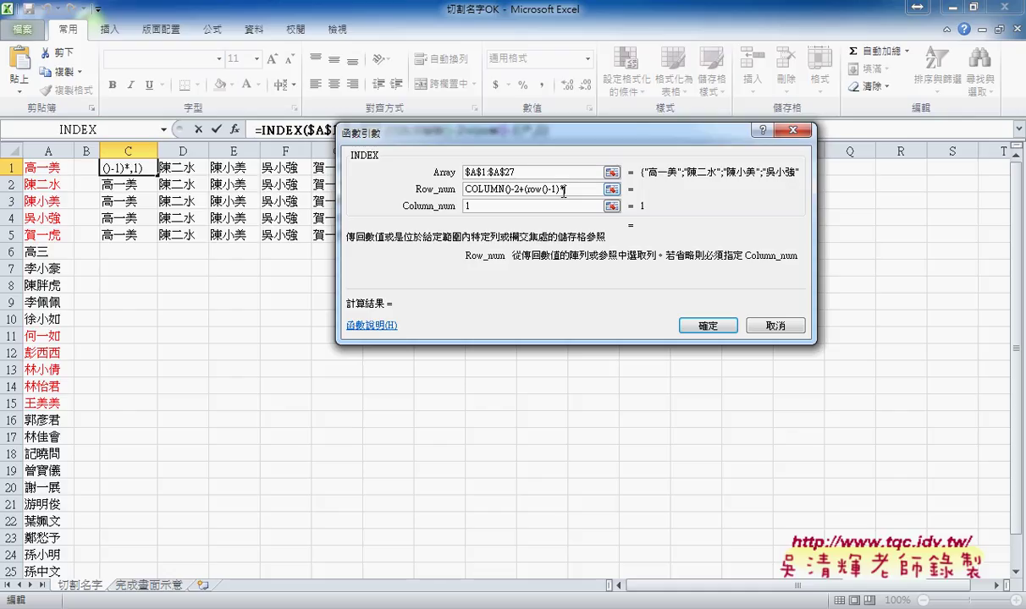
type("5")
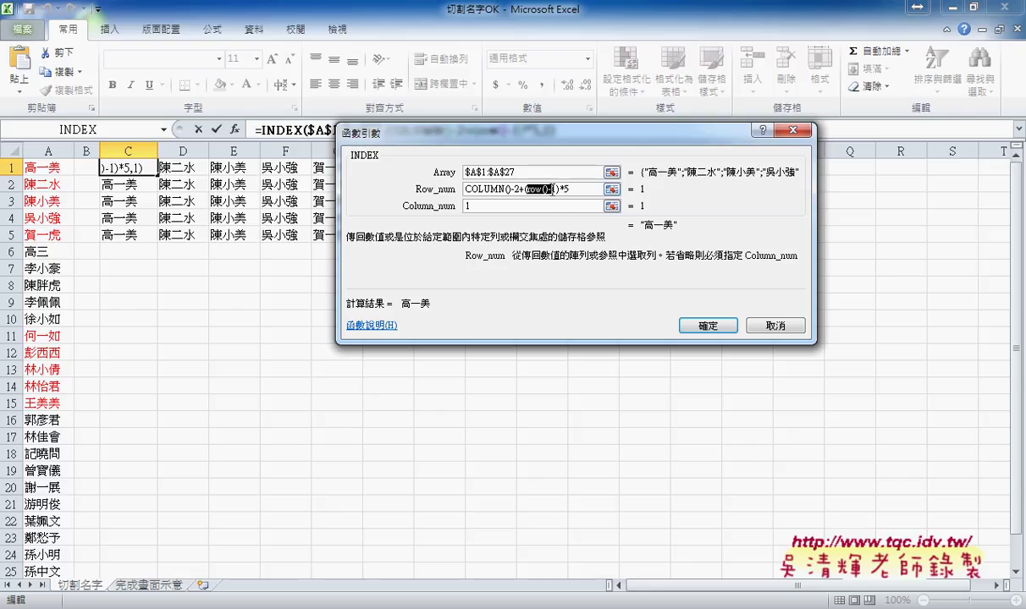
left_click_drag(552, 189, 557, 189)
left_click(706, 329)
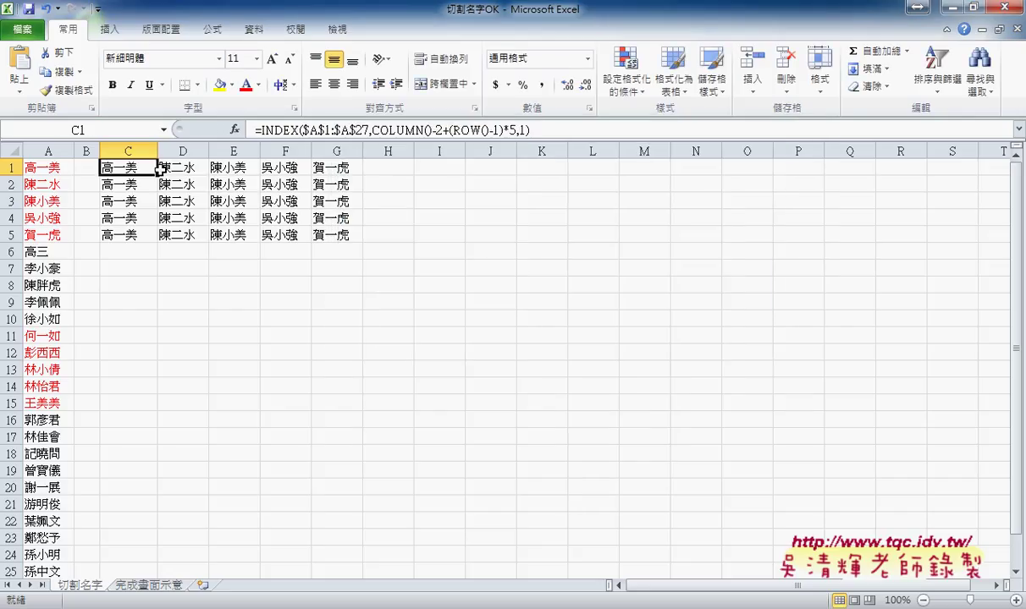
Fill C1's revised formula through C1:G6, listing all 27 names with #REF! in E6:G6.
mouse_move(157, 173)
left_mouse_down()
mouse_move(360, 174)
mouse_move(362, 259)
left_mouse_up()
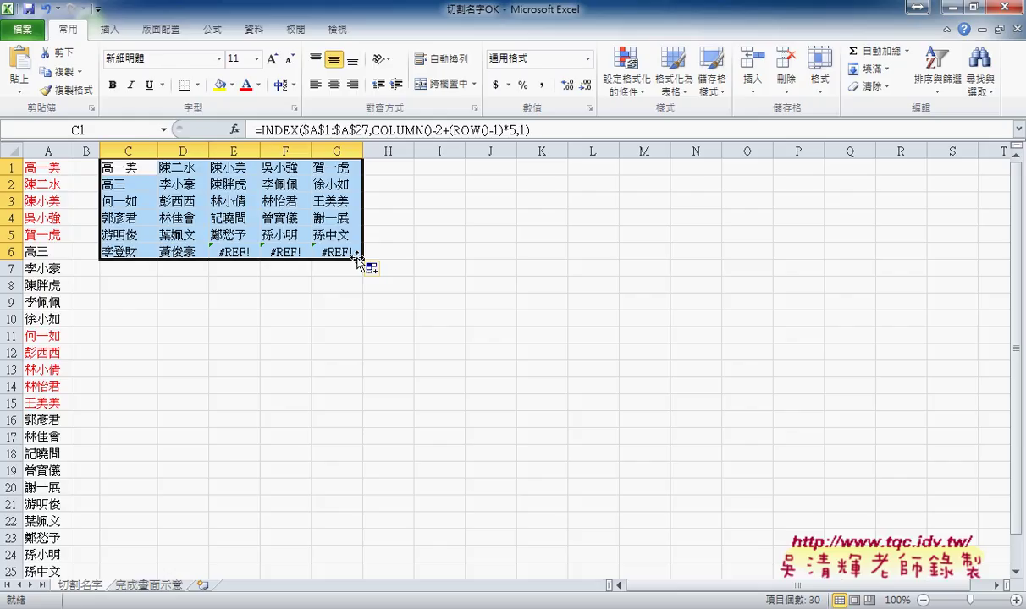
left_click(274, 129)
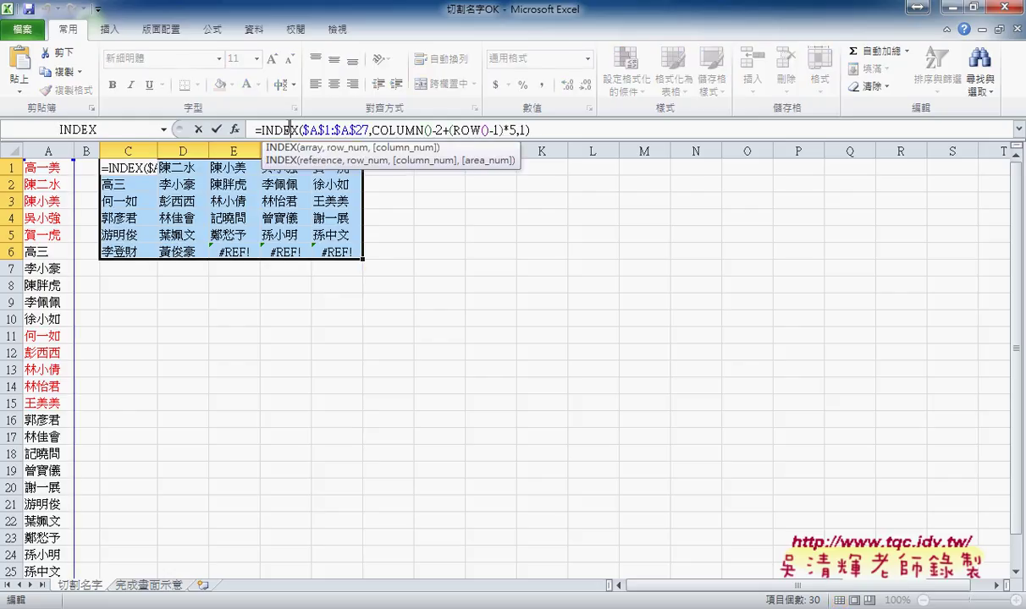
left_click(236, 130)
left_click(600, 269)
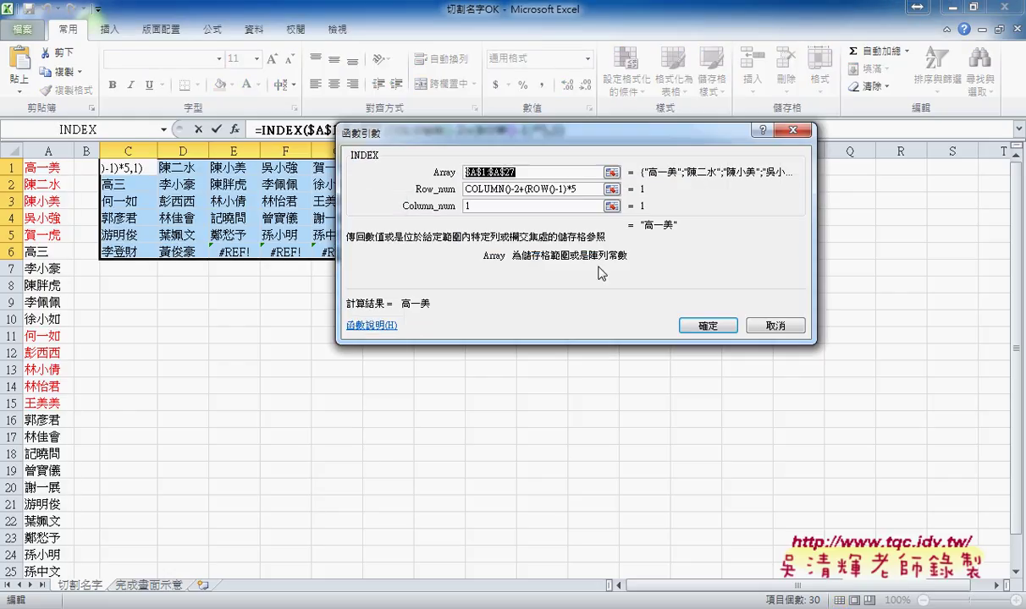
left_click_drag(519, 189, 466, 189)
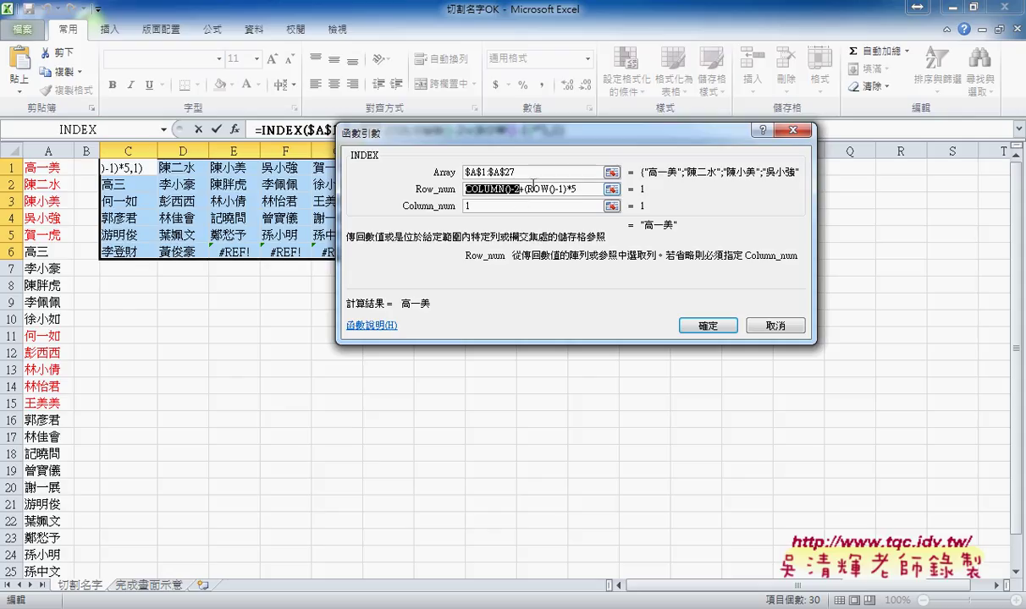
left_click(522, 189)
type("+")
left_click_drag(526, 189, 584, 192)
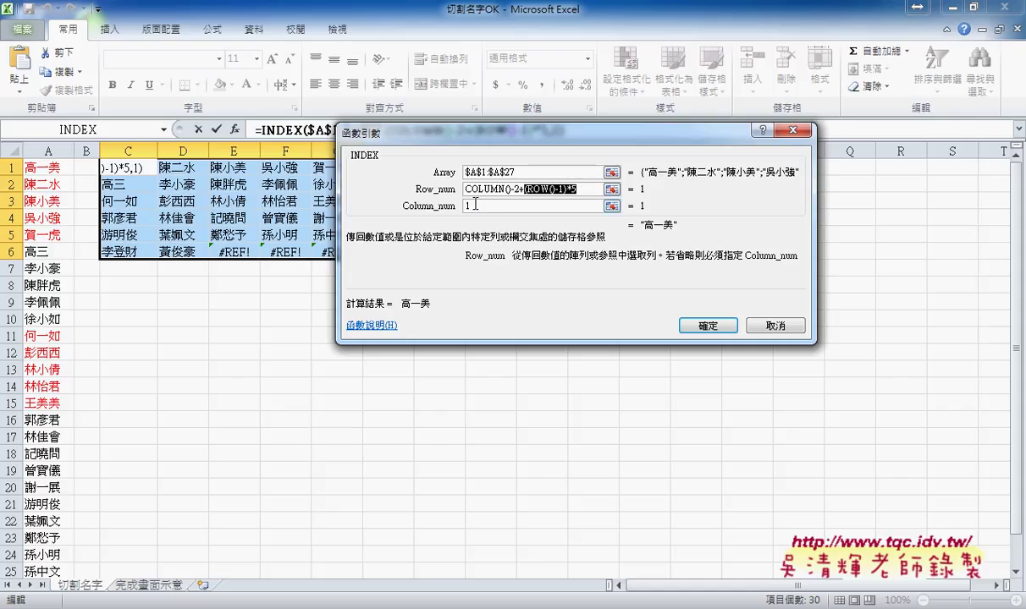
left_click(708, 326)
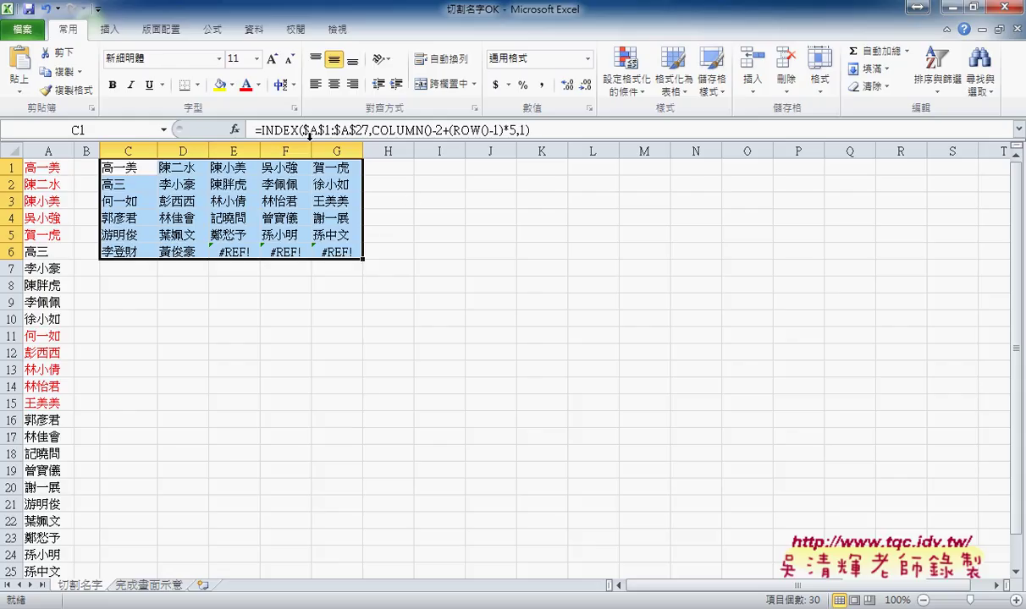
Cut the INDEX formula text out of C1's formula bar.
left_click(150, 167)
left_click_drag(257, 129, 529, 129)
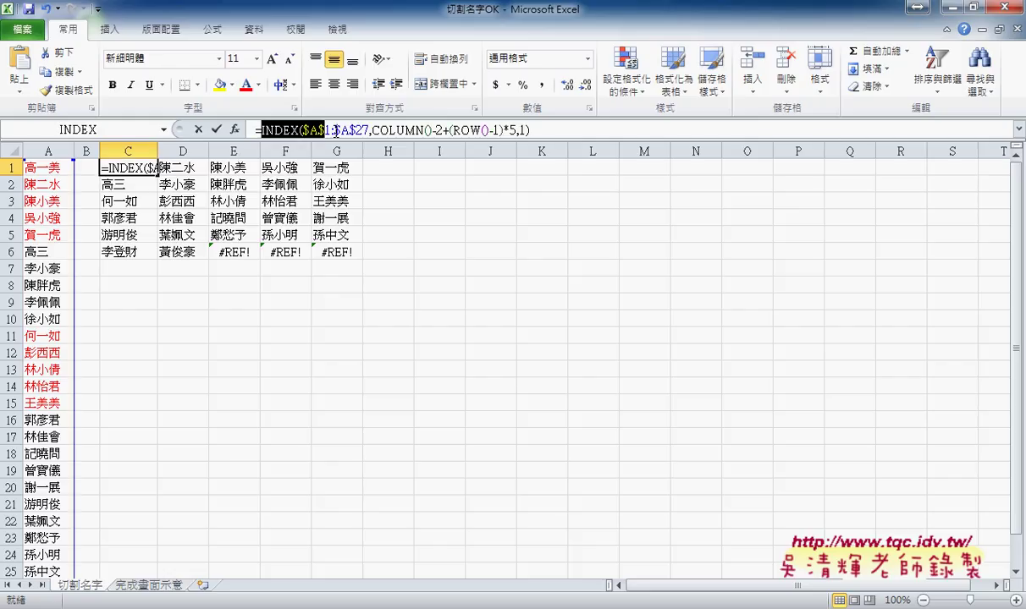
right_click(457, 130)
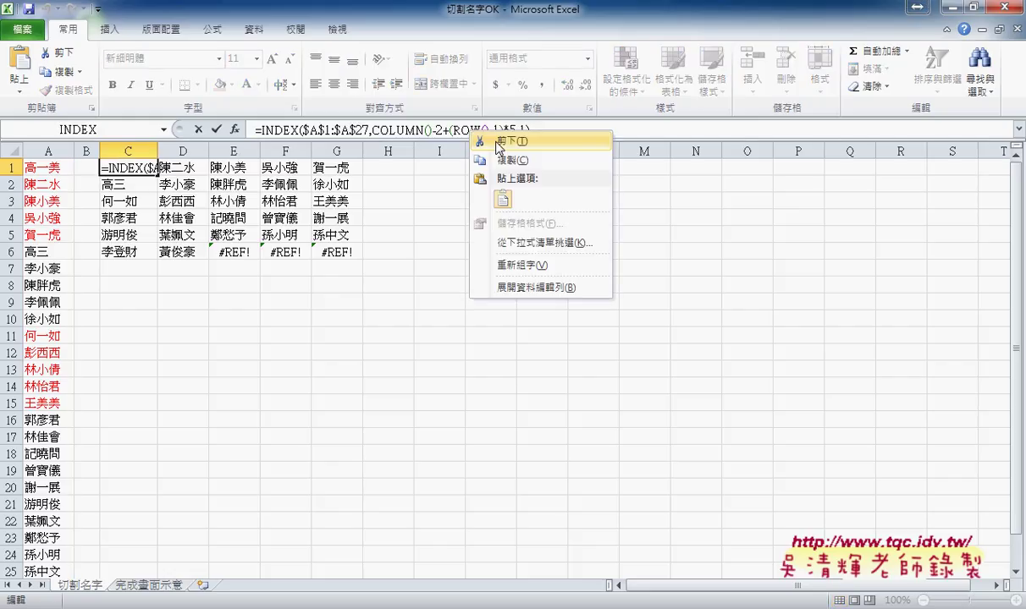
left_click(474, 139)
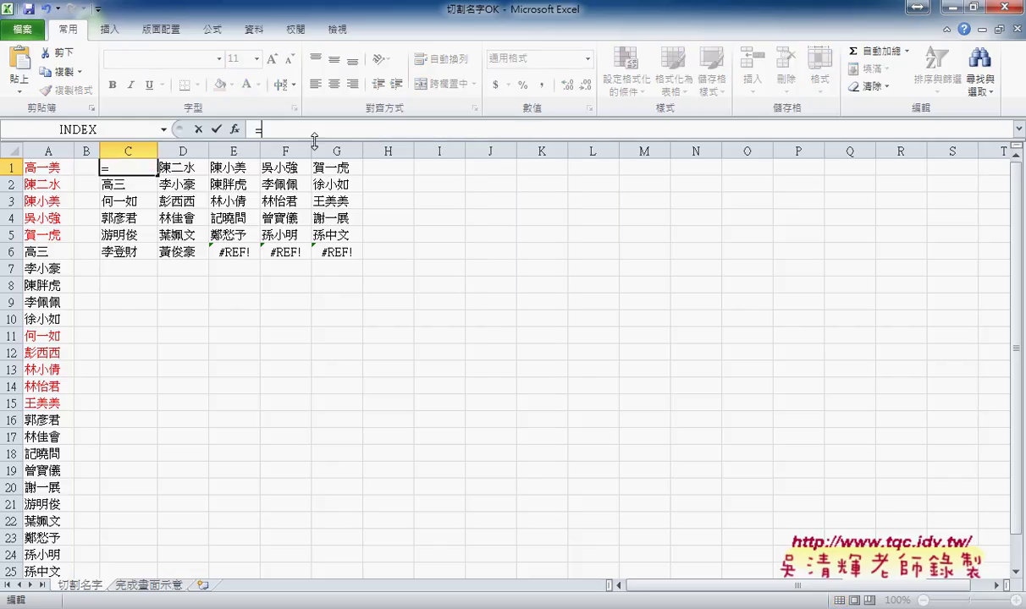
Insert the IFERROR function from the Logical category into C1.
left_click(236, 129)
left_click(505, 170)
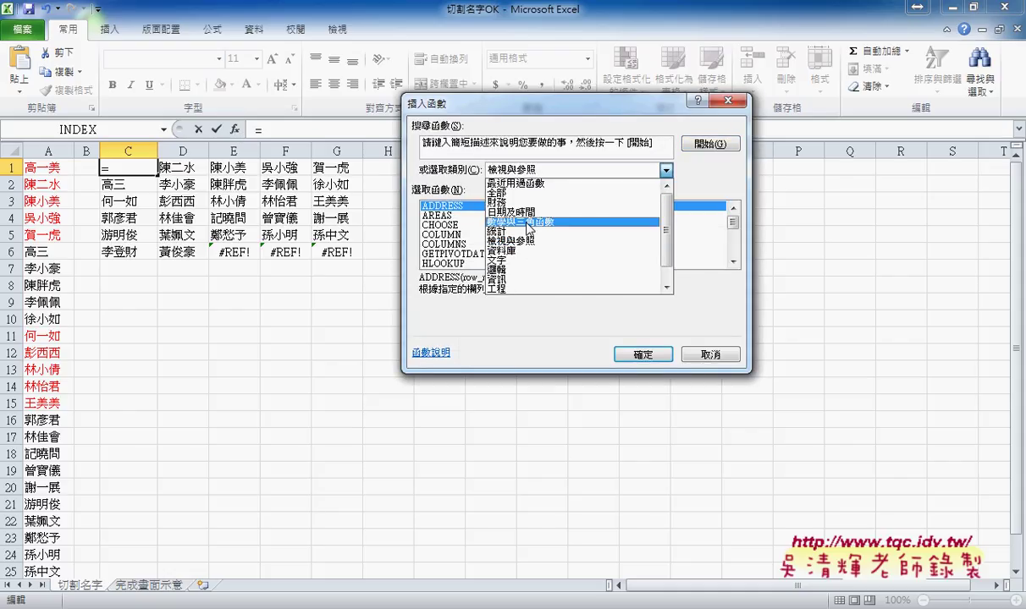
left_click(531, 273)
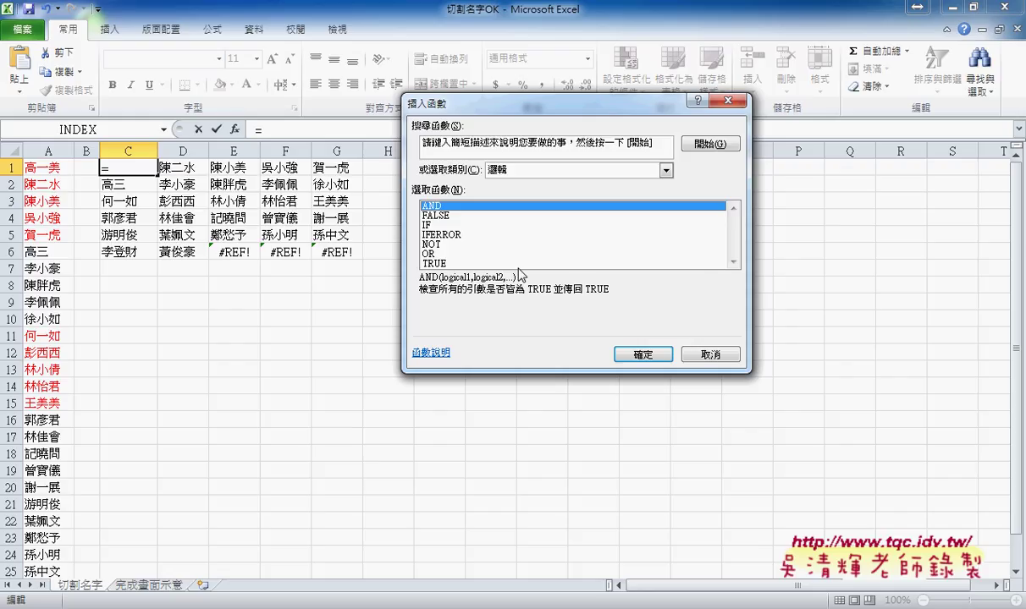
left_click(449, 237)
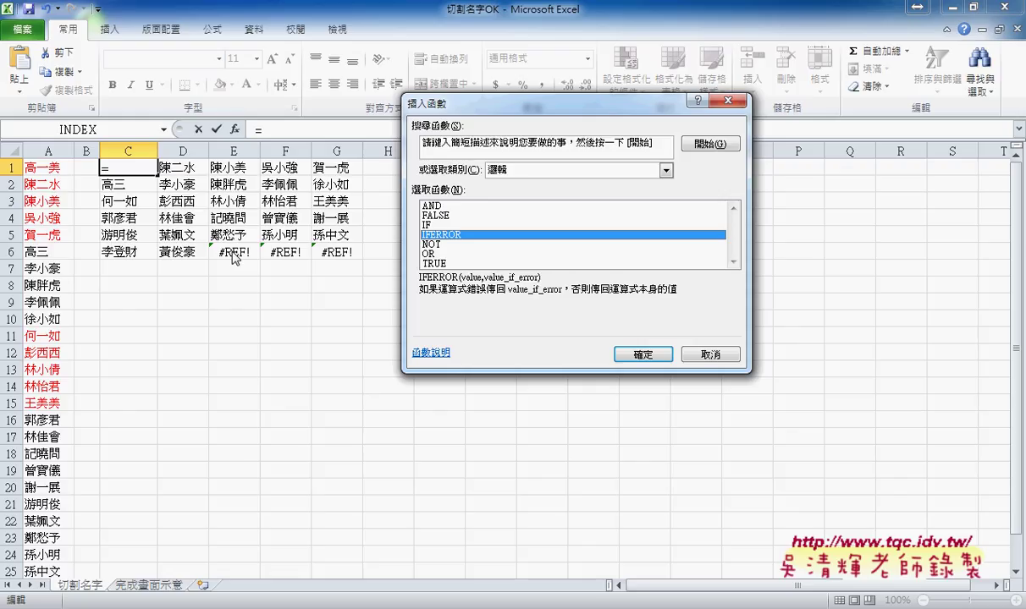
left_click(647, 355)
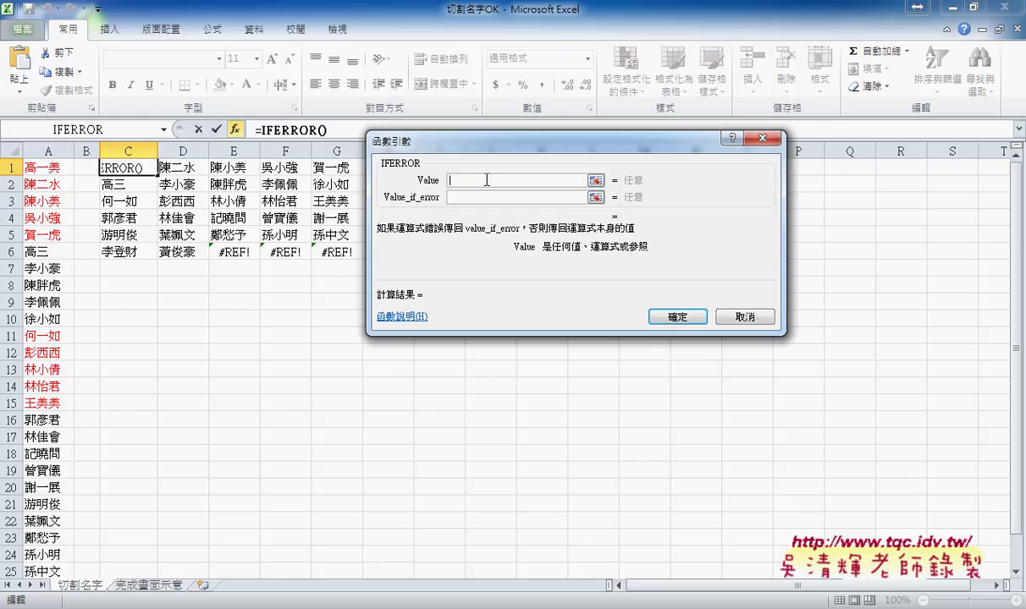
Paste the INDEX formula as Value, enter "" as Value_if_error, and confirm.
right_click(525, 179)
left_click(576, 230)
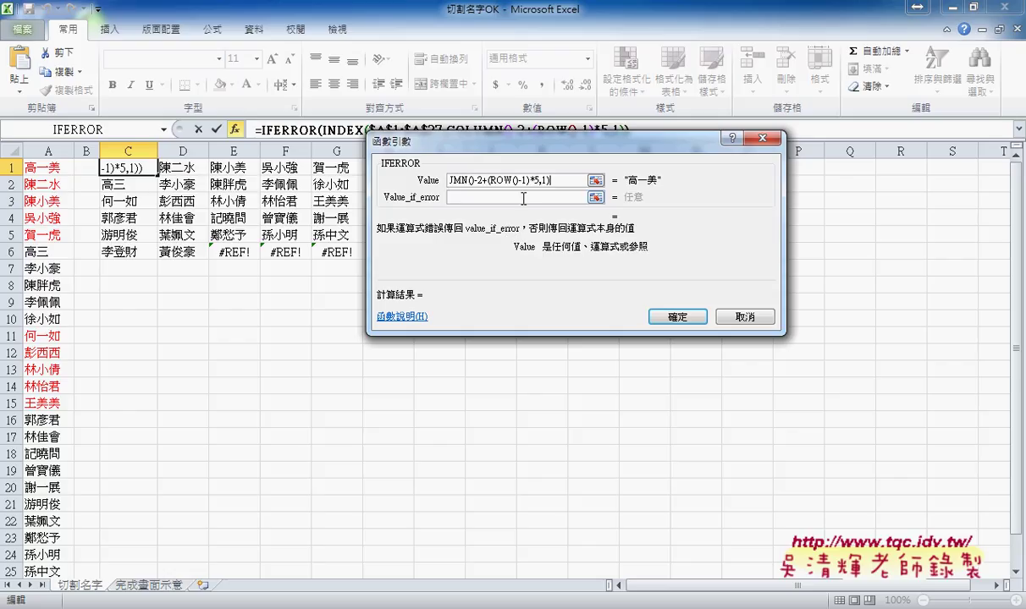
left_click(523, 198)
type("\"")
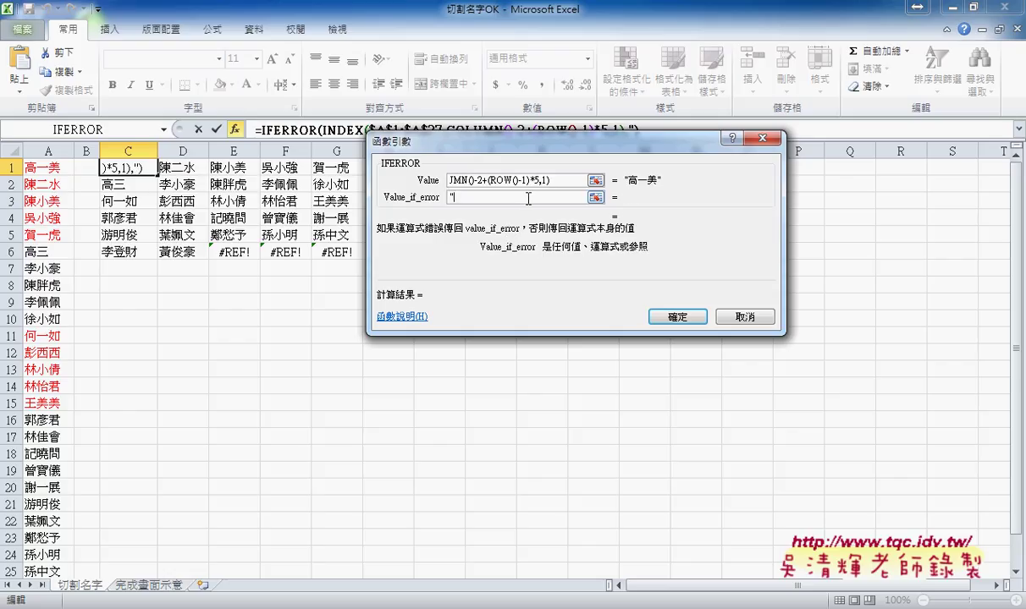
type("\"\"")
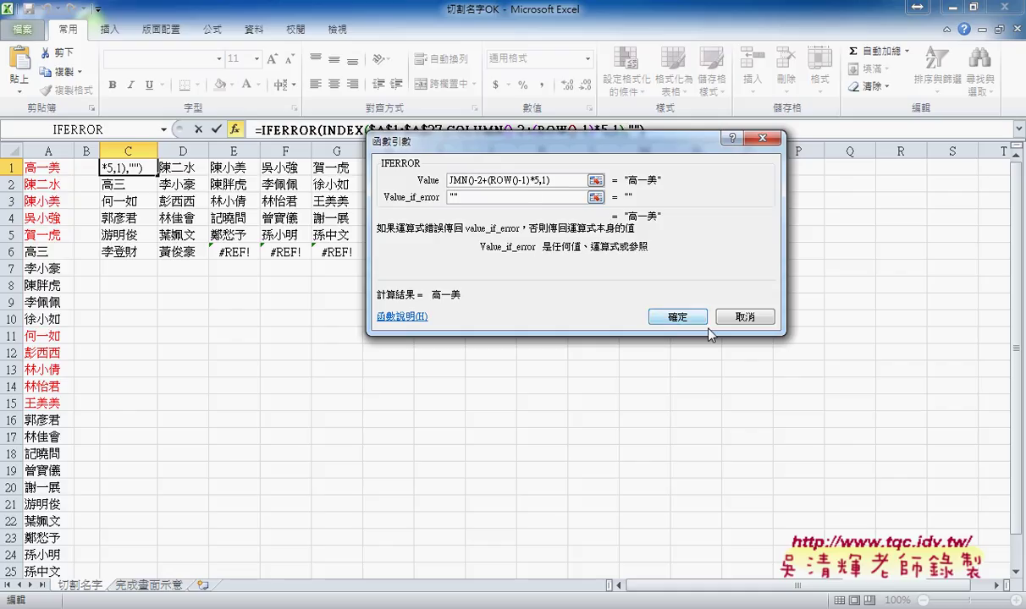
left_click(678, 317)
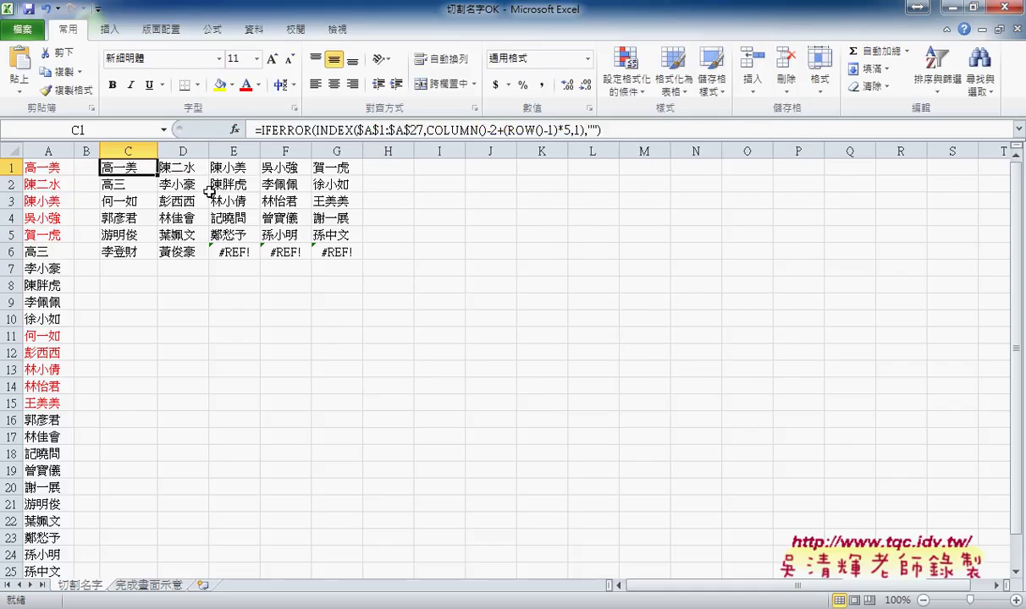
left_click(162, 168)
left_click(131, 172)
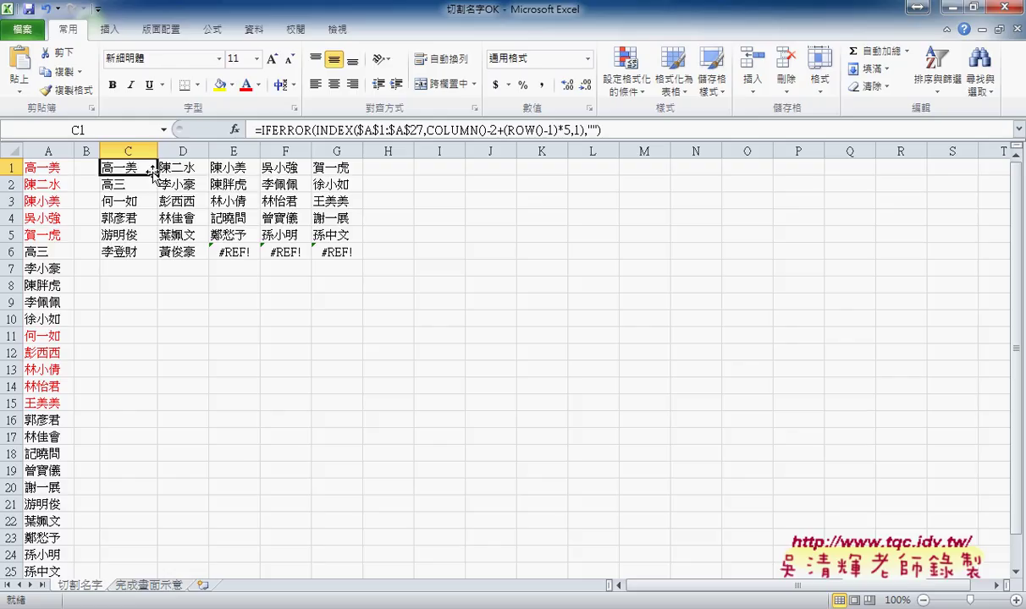
Fill the IFERROR formula through C1:G6, leaving E6:G6 blank instead of #REF!
mouse_move(157, 175)
left_mouse_down()
mouse_move(362, 174)
mouse_move(368, 262)
left_mouse_up()
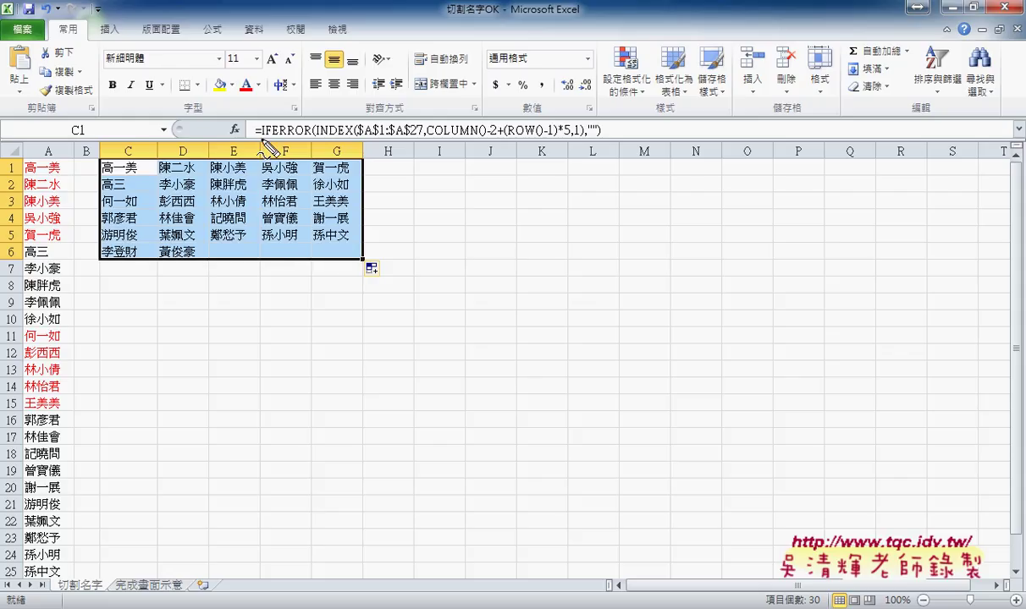
left_click_drag(262, 138, 595, 138)
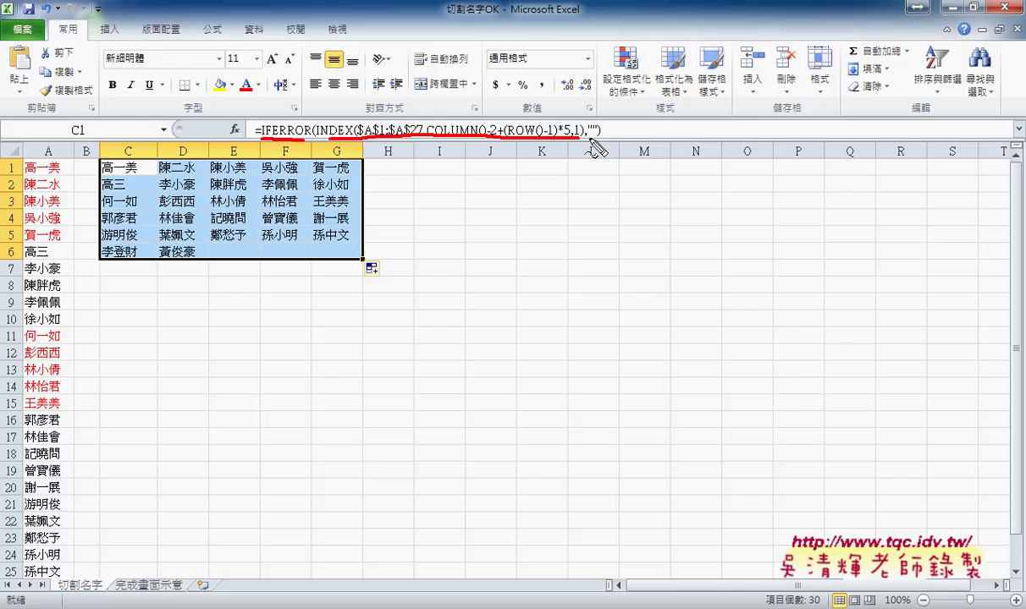
mouse_move(237, 243)
left_mouse_down()
mouse_move(247, 261)
mouse_move(343, 254)
left_mouse_up()
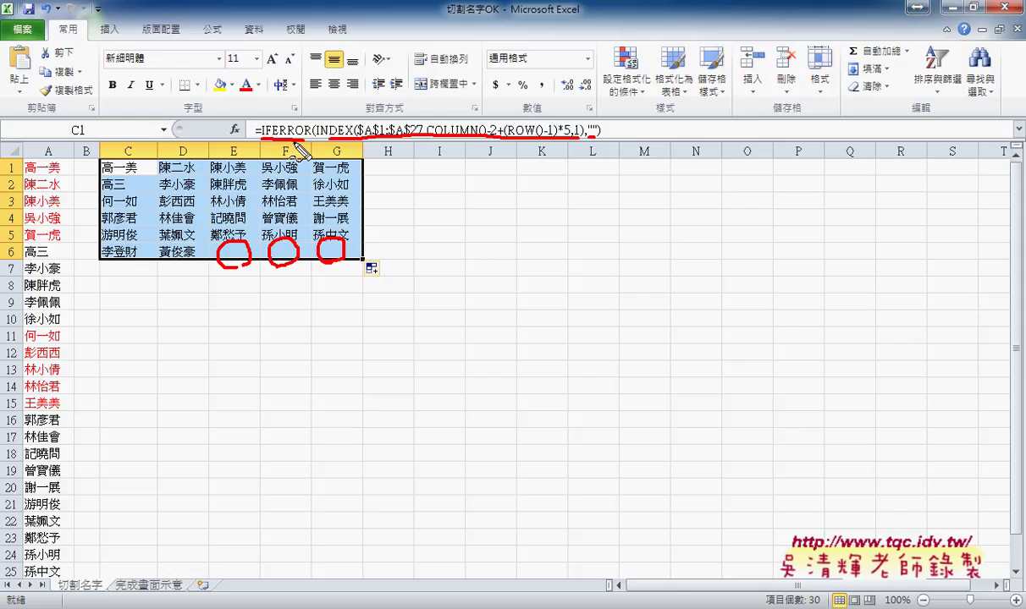
key("Escape")
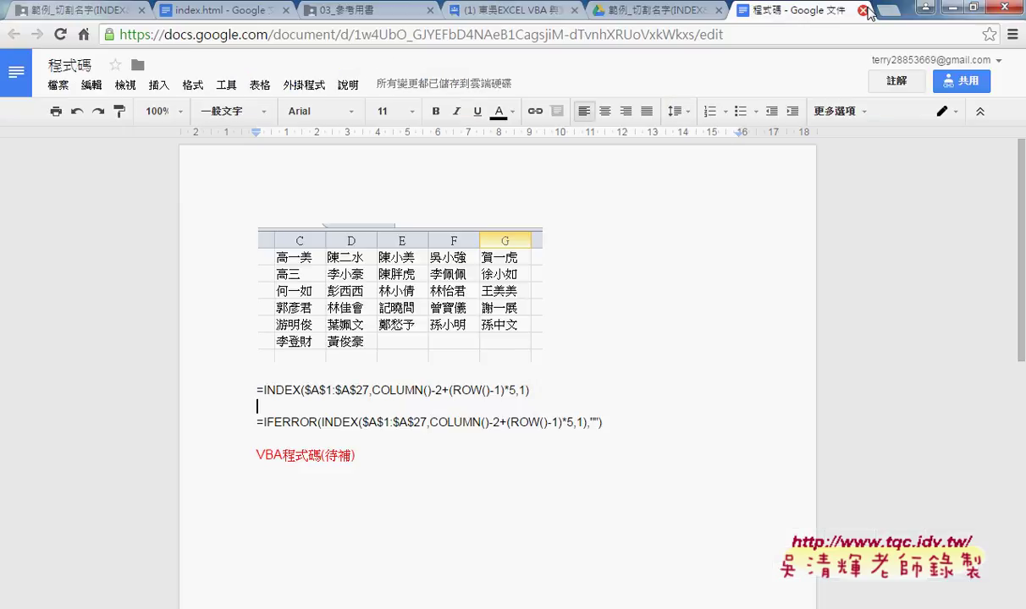
left_click(40, 9)
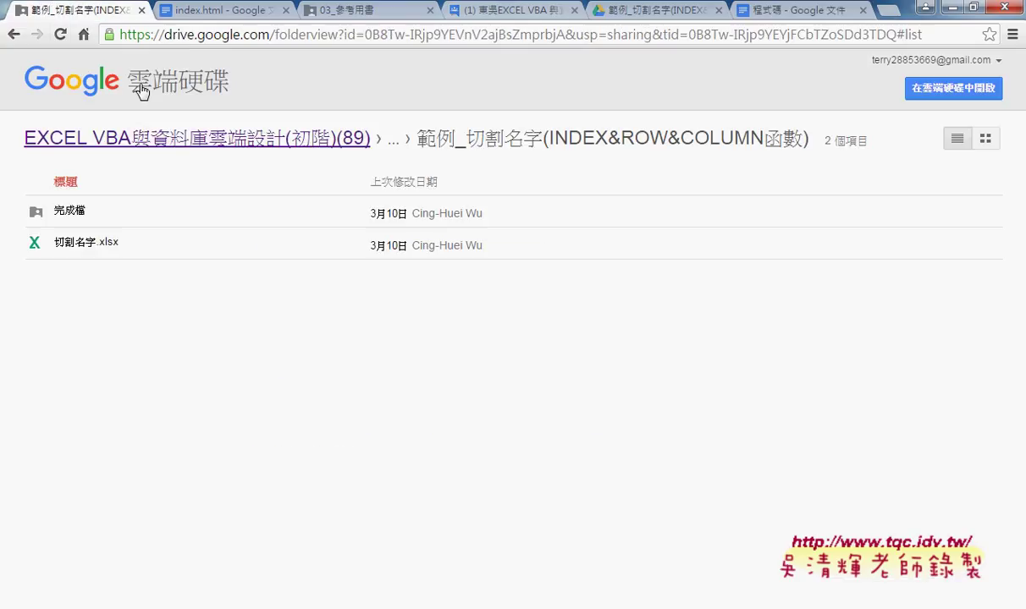
left_click(75, 273)
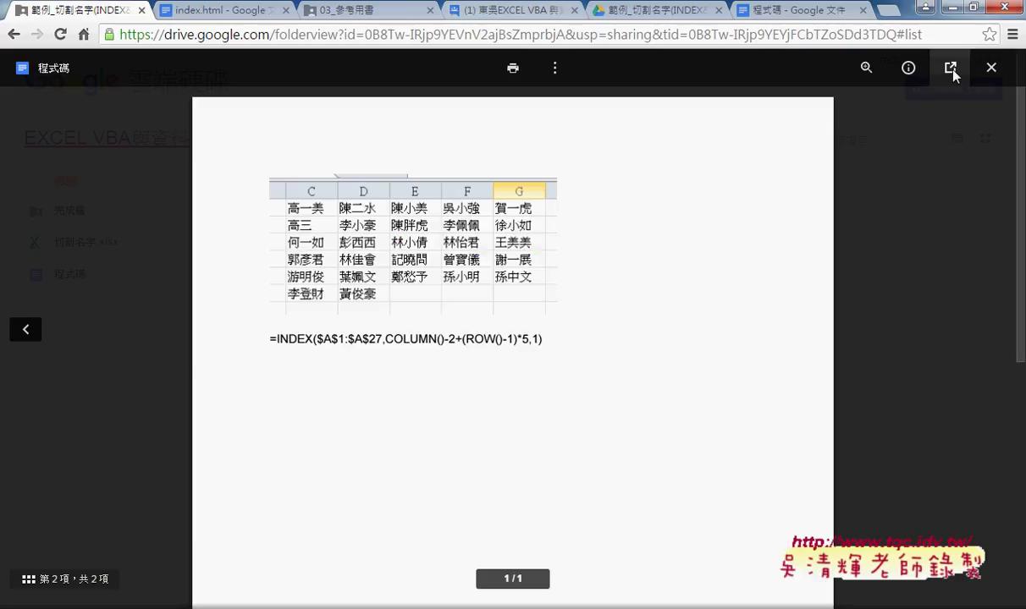
left_click(950, 67)
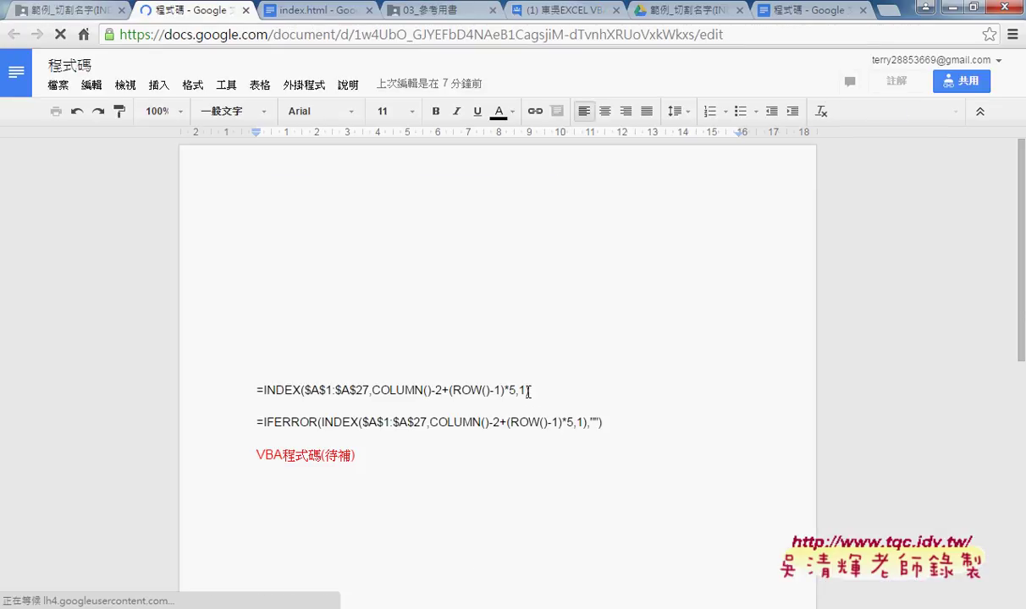
left_click_drag(584, 391, 367, 385)
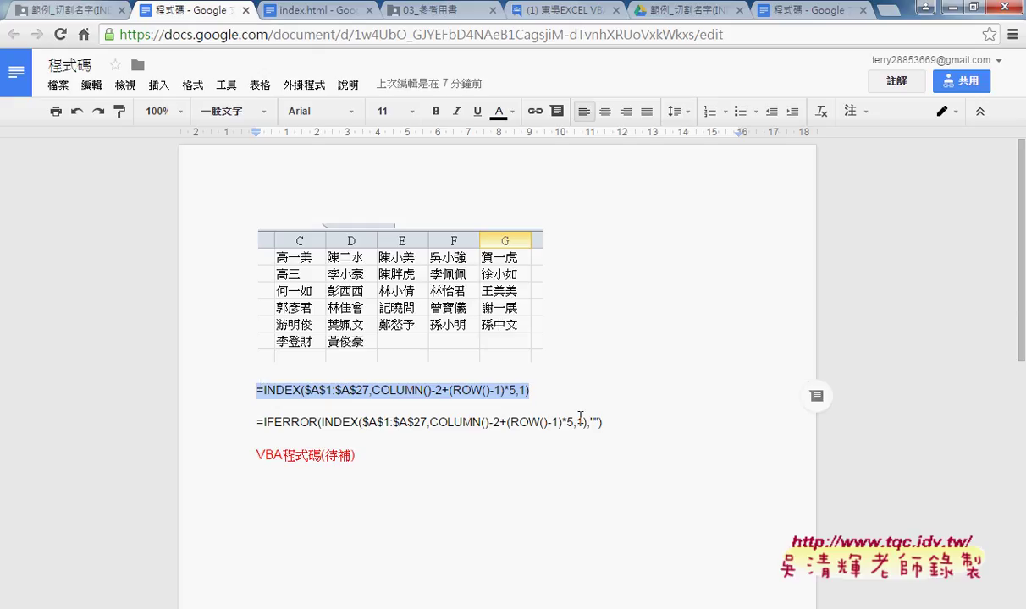
left_click_drag(639, 421, 246, 422)
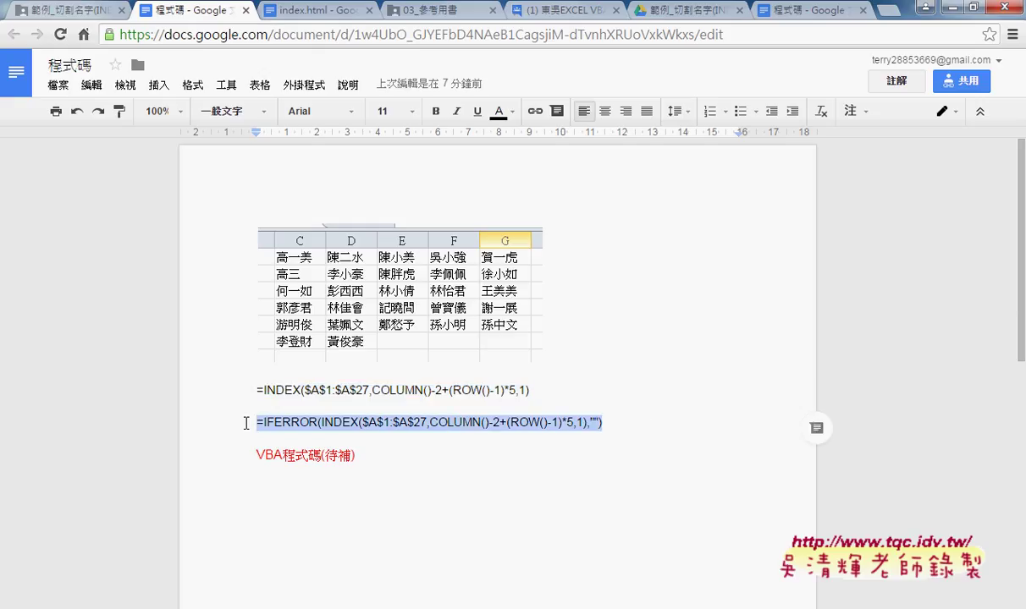
left_click_drag(393, 458, 250, 462)
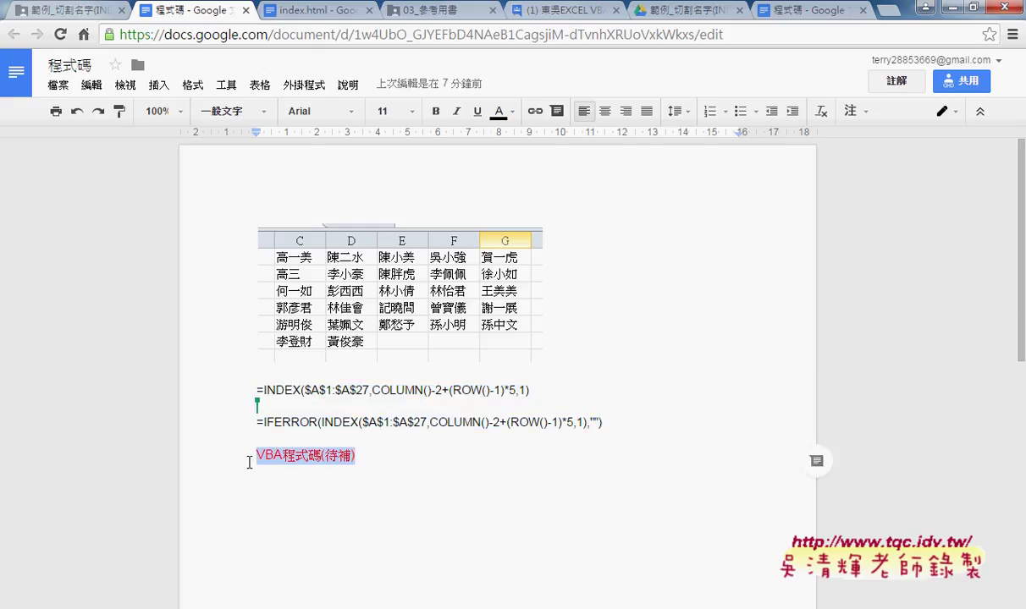
left_click(399, 459)
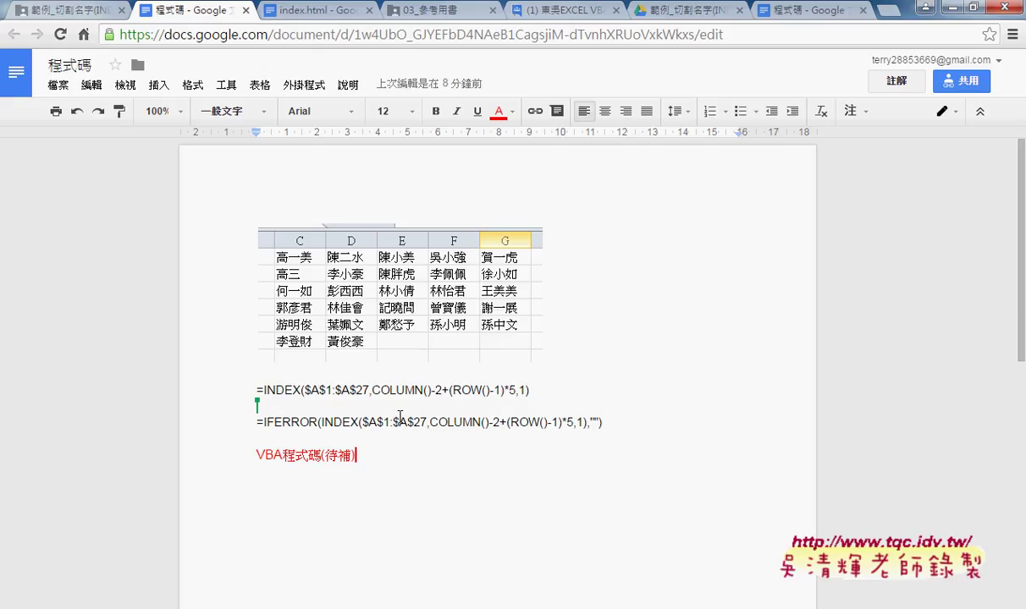
Make (ROW()-1)*5 in the INDEX formula line bold and red.
left_click_drag(372, 391, 432, 390)
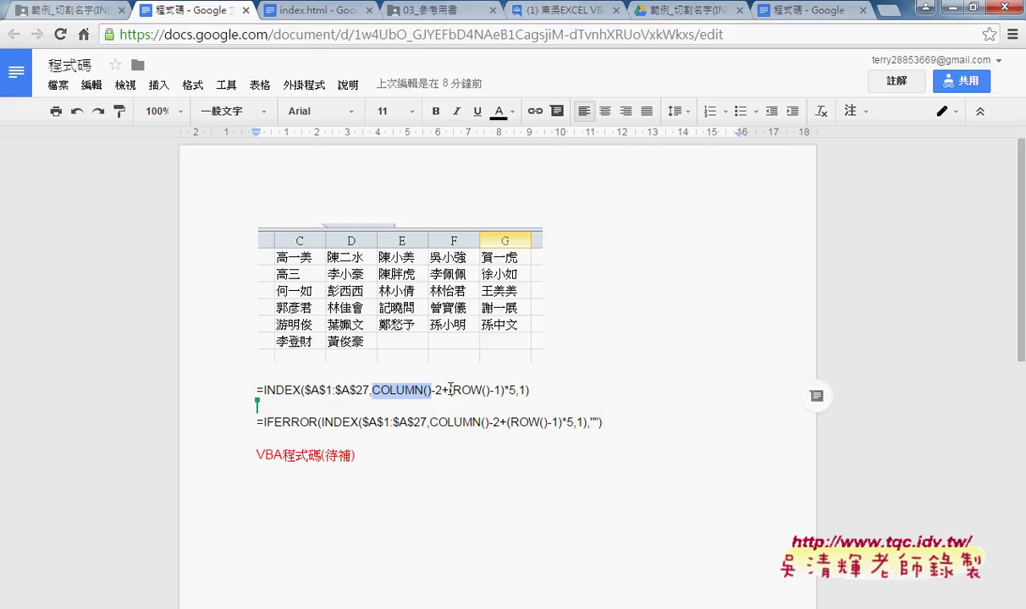
left_click_drag(449, 390, 516, 390)
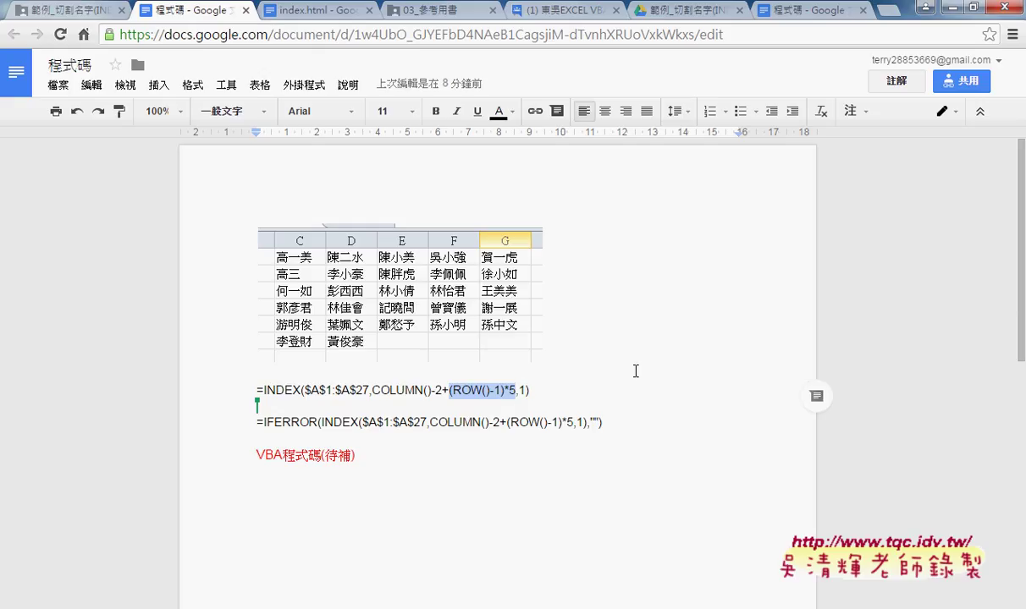
left_click(436, 111)
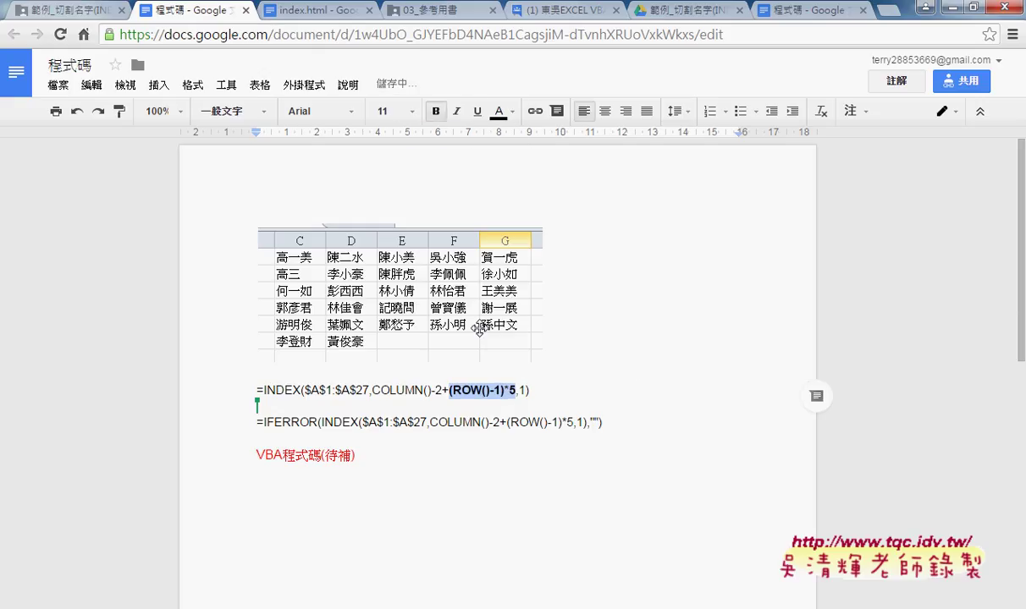
left_click(499, 116)
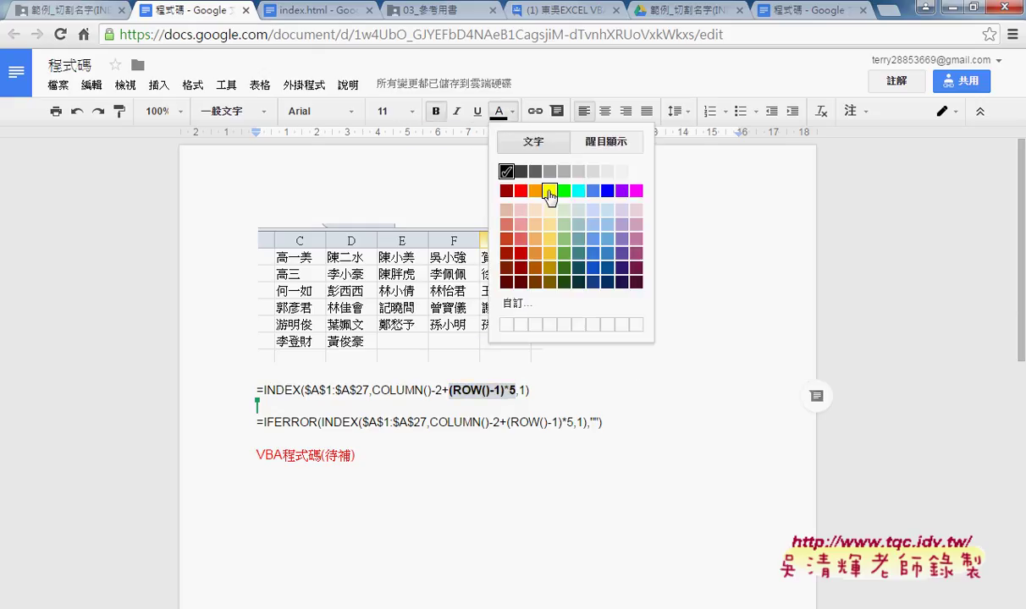
left_click(521, 191)
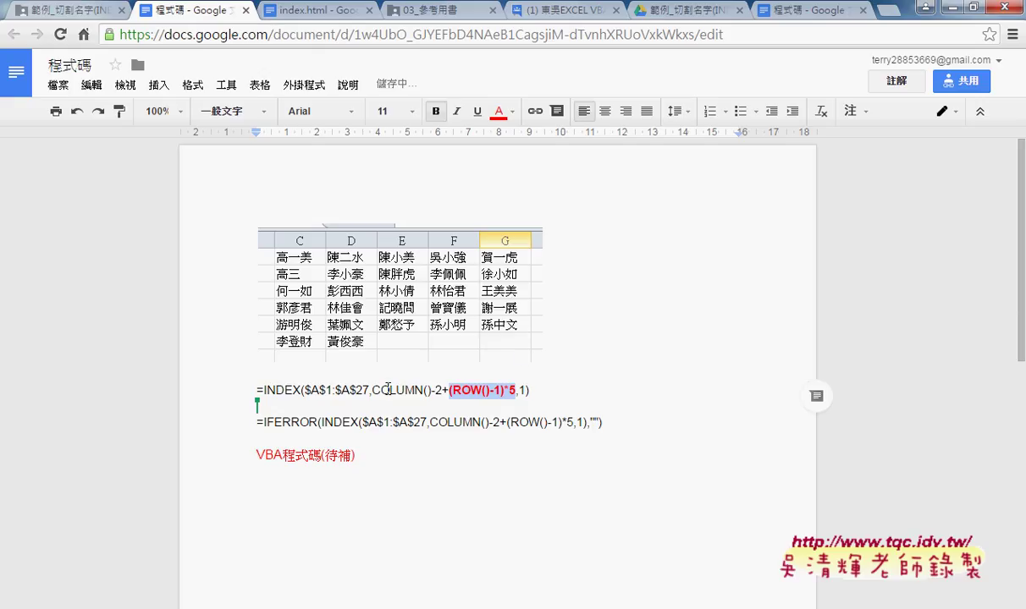
Make COLUMN()-2 in the same formula line bold and red.
left_click_drag(372, 390, 443, 390)
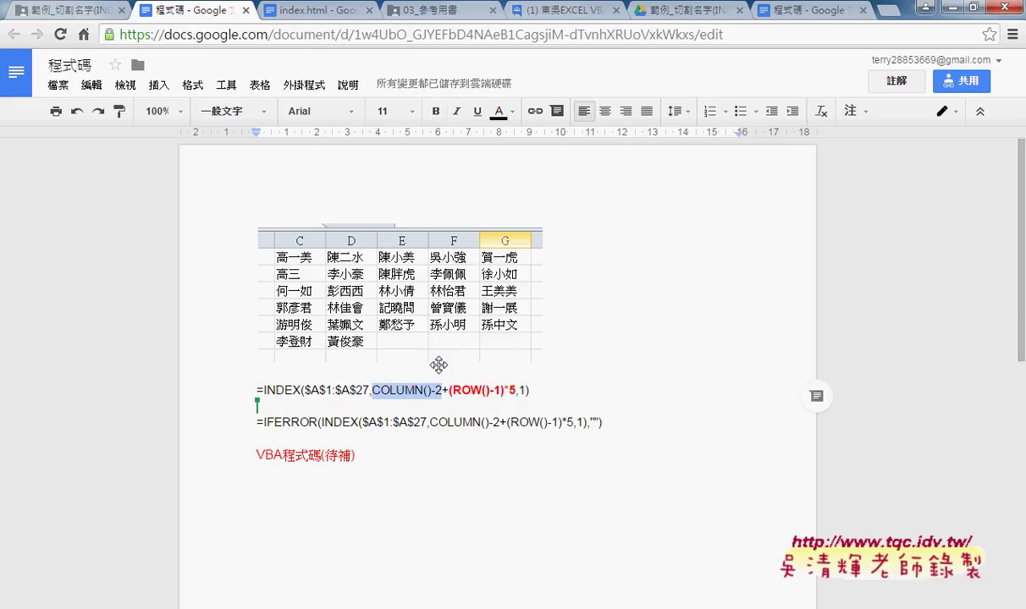
left_click(436, 111)
left_click(499, 111)
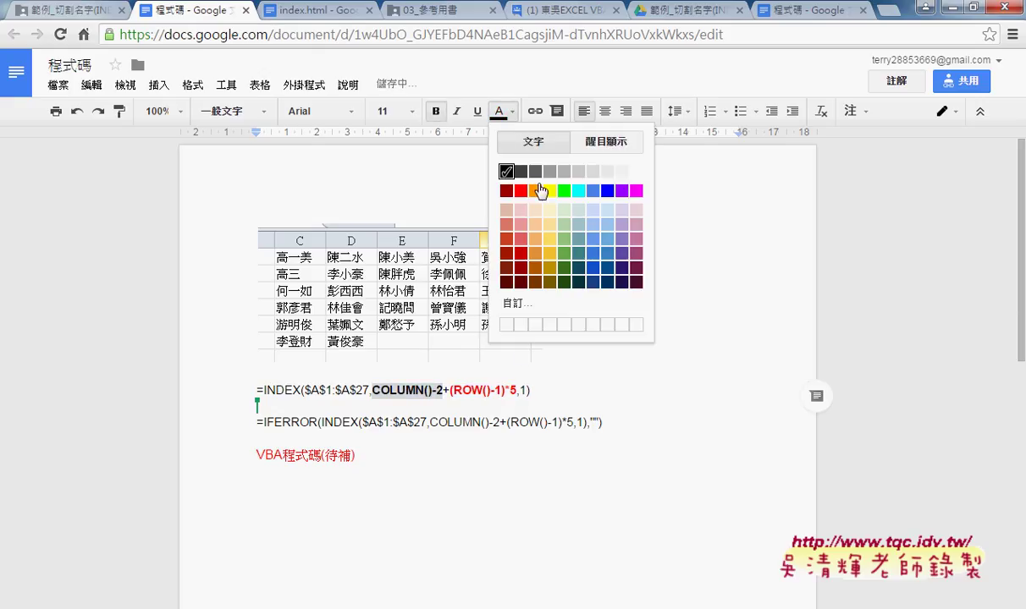
left_click(520, 191)
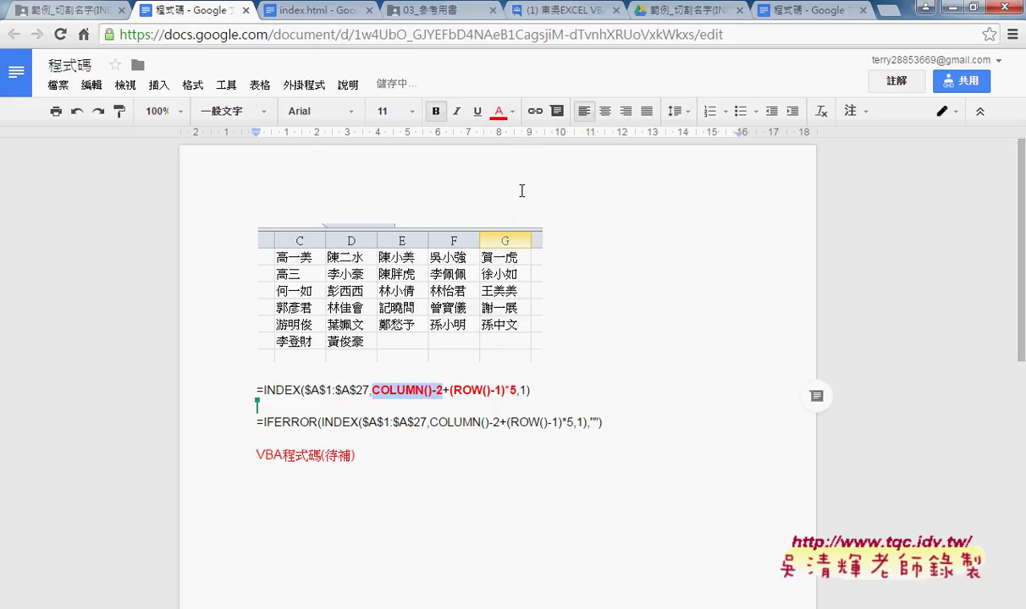